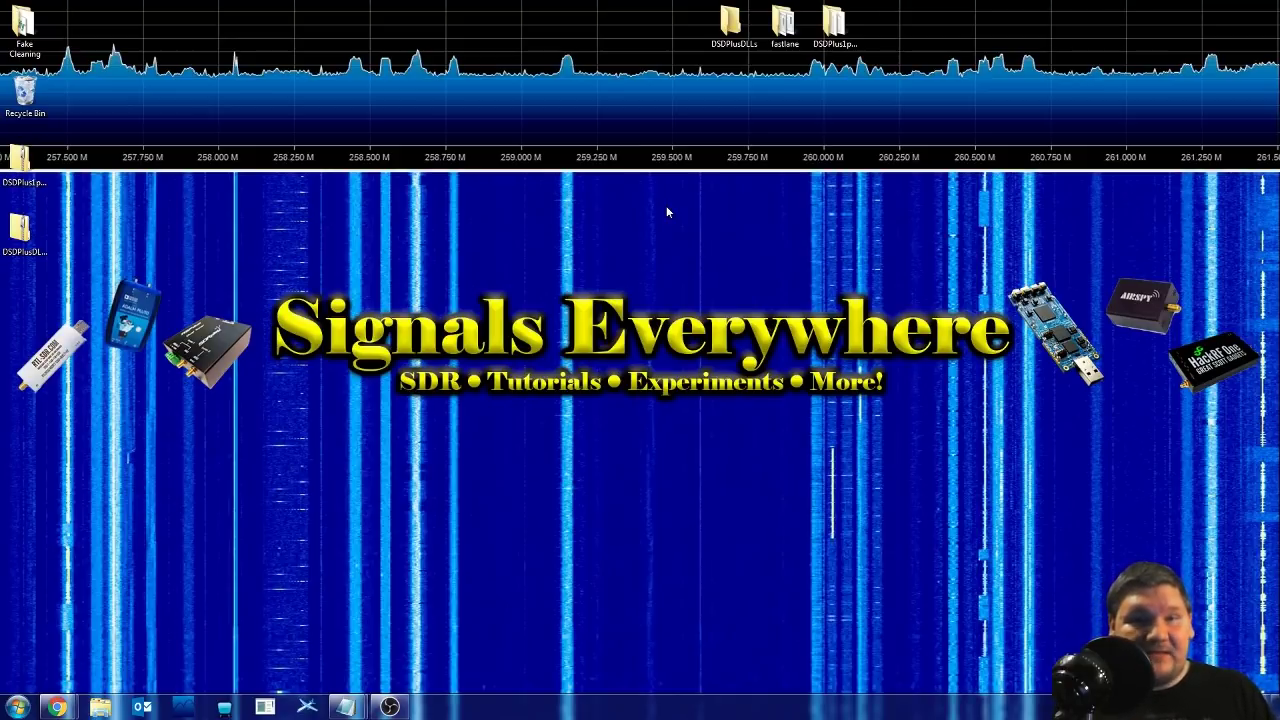
- Open the DSDPlus1p101 and DSDPlusDLLs folders from the desktop and place their windows side by side
double_click(834, 38)
left_click_drag(545, 57, 962, 146)
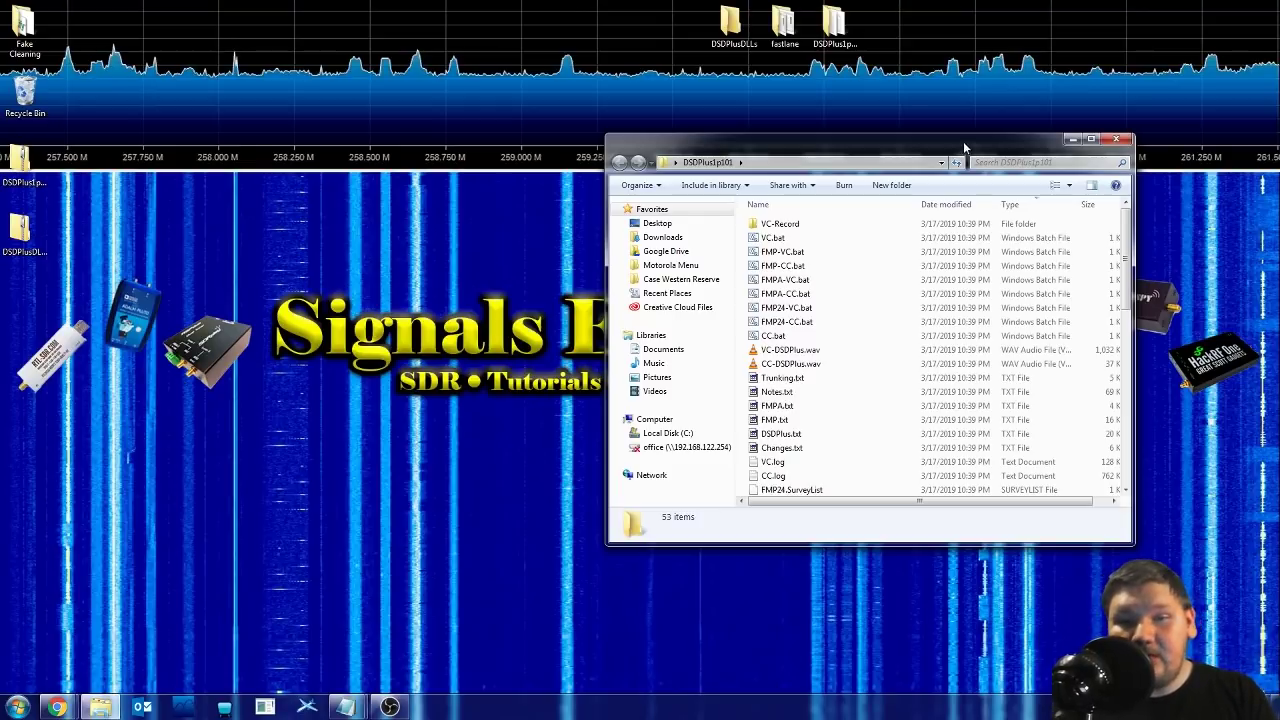
double_click(730, 30)
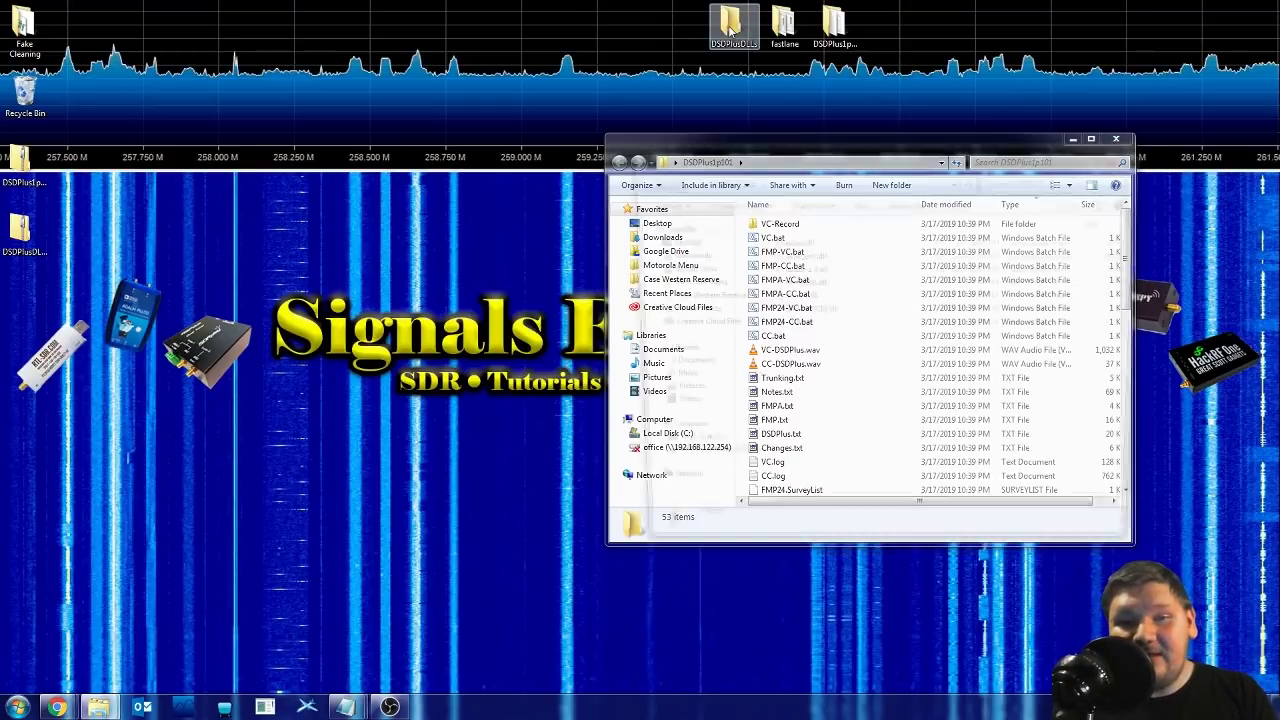
left_click_drag(756, 148, 319, 145)
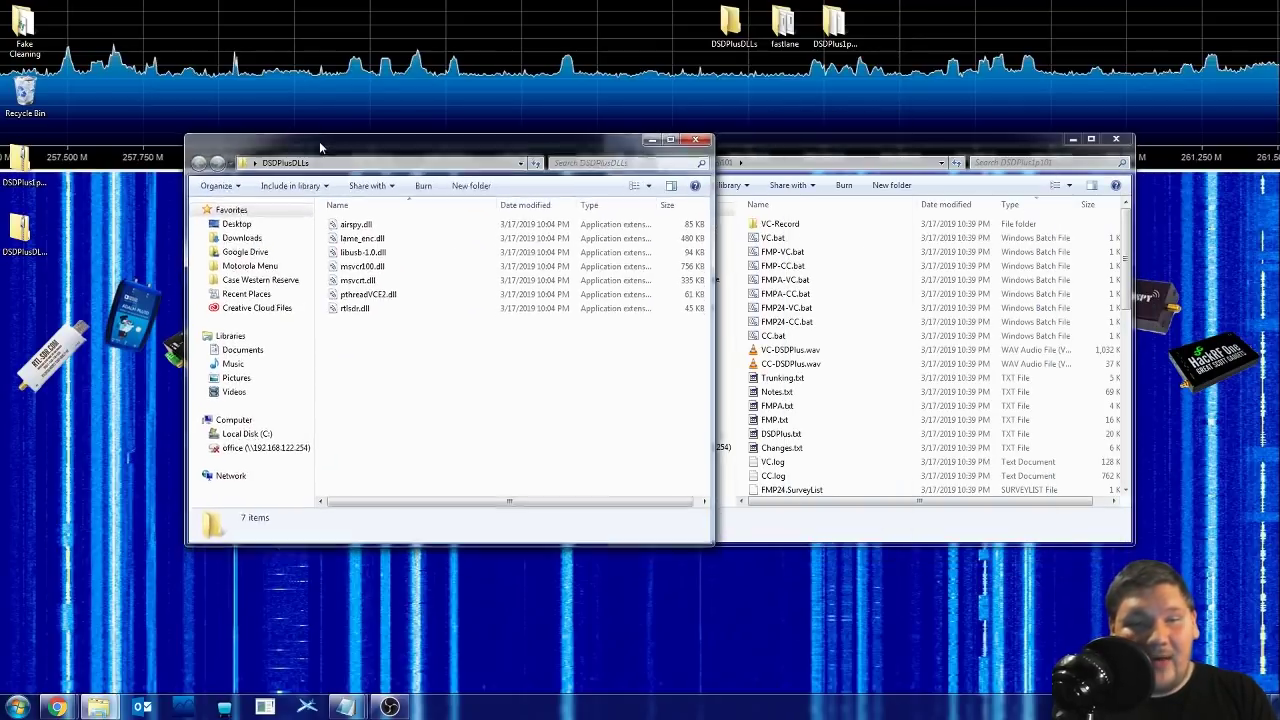
- Copy all DLL files from DSDPlusDLLs into DSDPlus1p101, replacing every duplicate, and close the DSDPlusDLLs window
left_click_drag(406, 383, 331, 207)
left_click_drag(364, 257, 911, 433)
left_click(944, 473)
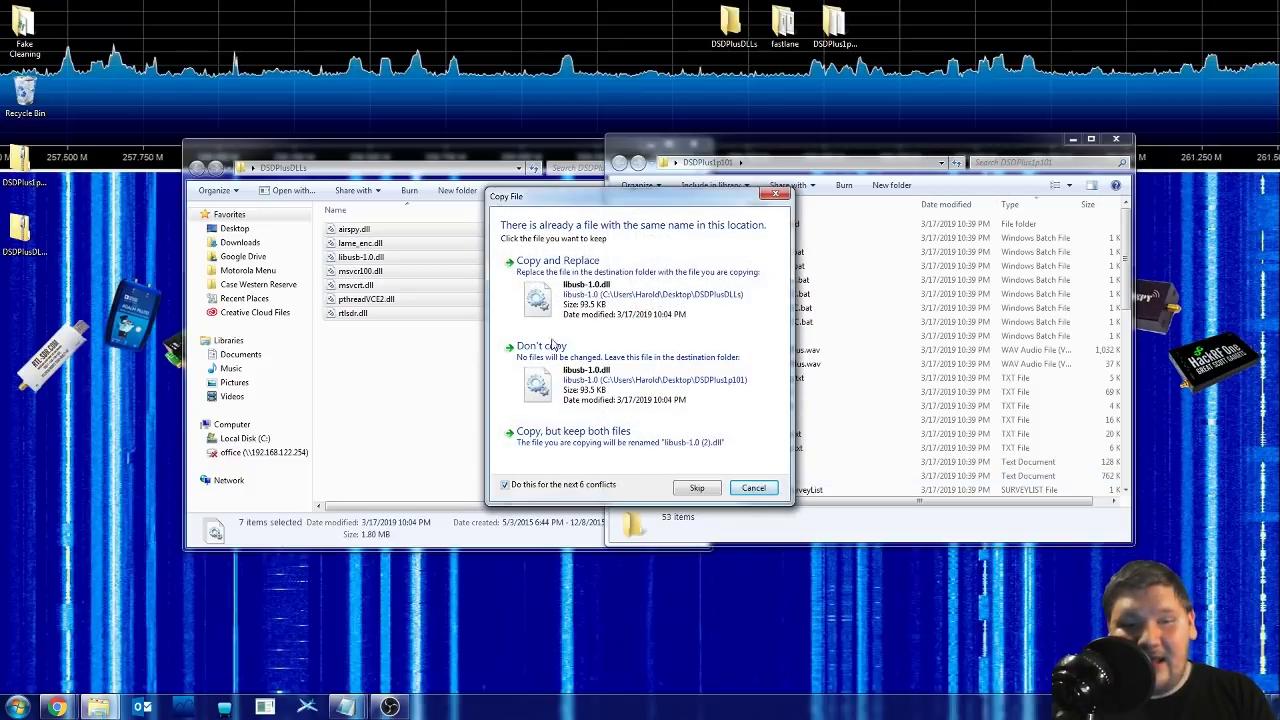
left_click(557, 261)
left_click(483, 408)
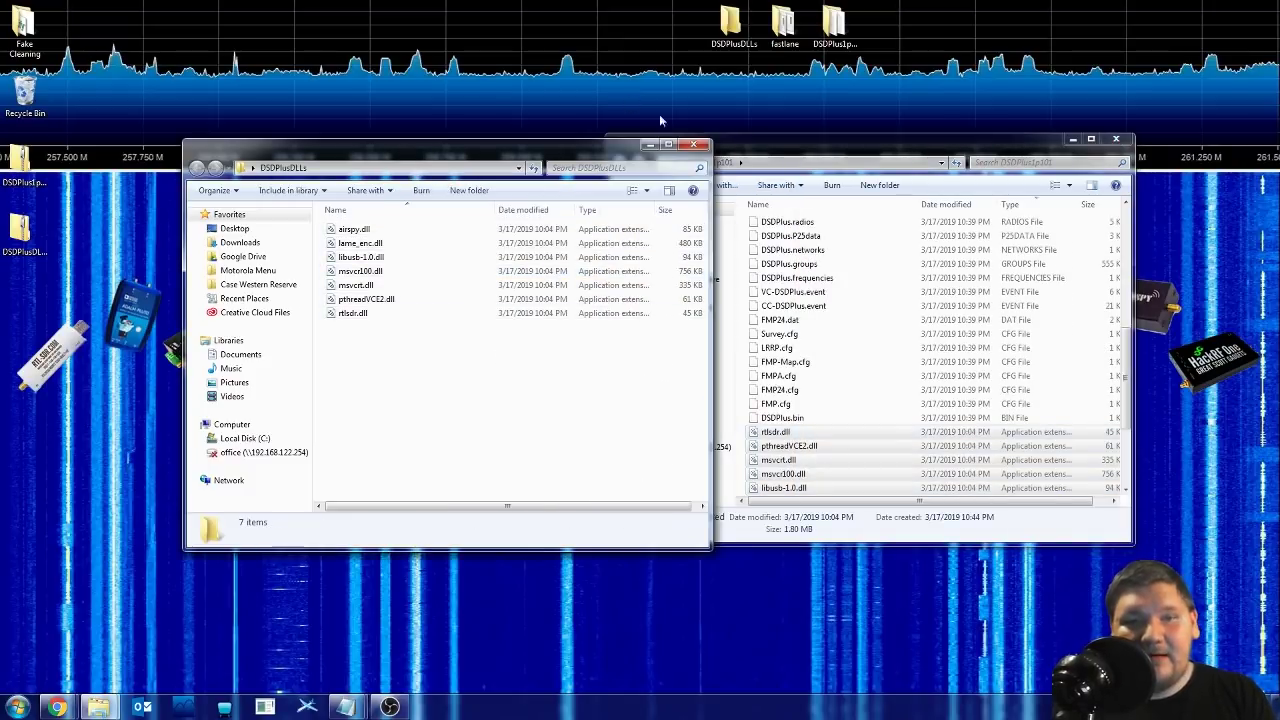
left_click(692, 145)
- Open the fastlane folder and copy all its files into DSDPlus1p101, replacing the existing ones
double_click(784, 40)
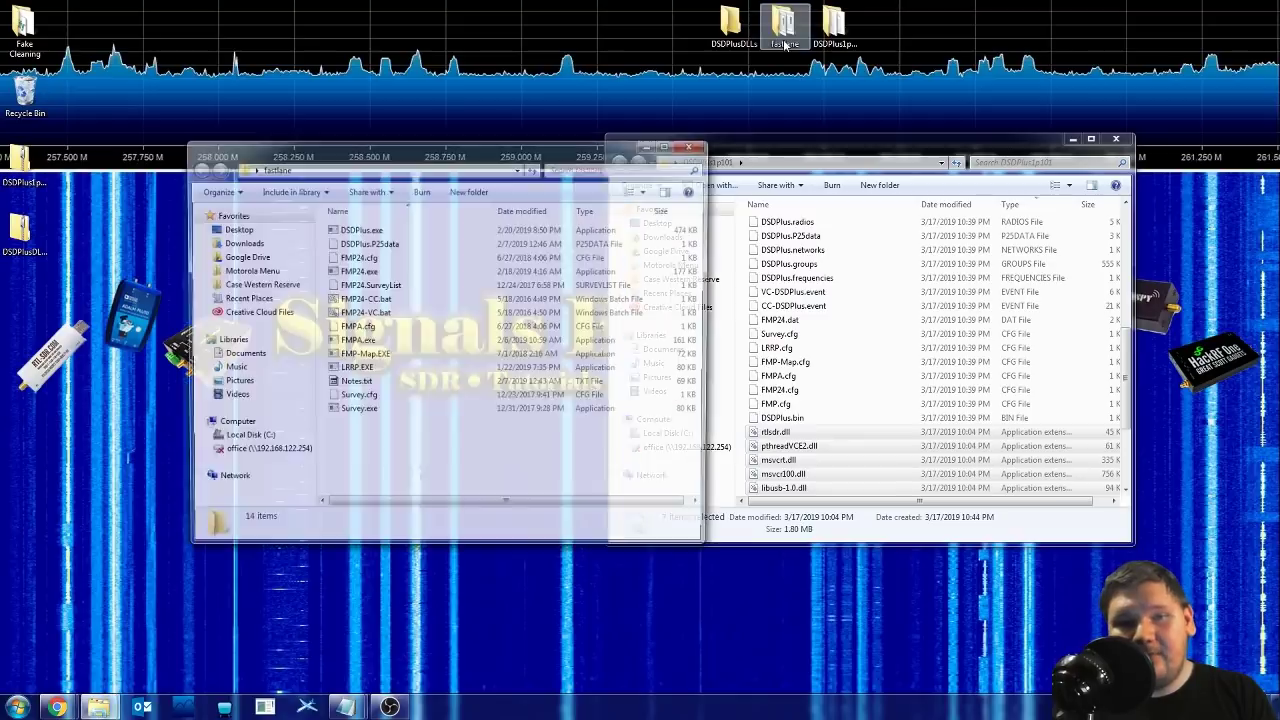
left_click_drag(412, 158, 338, 152)
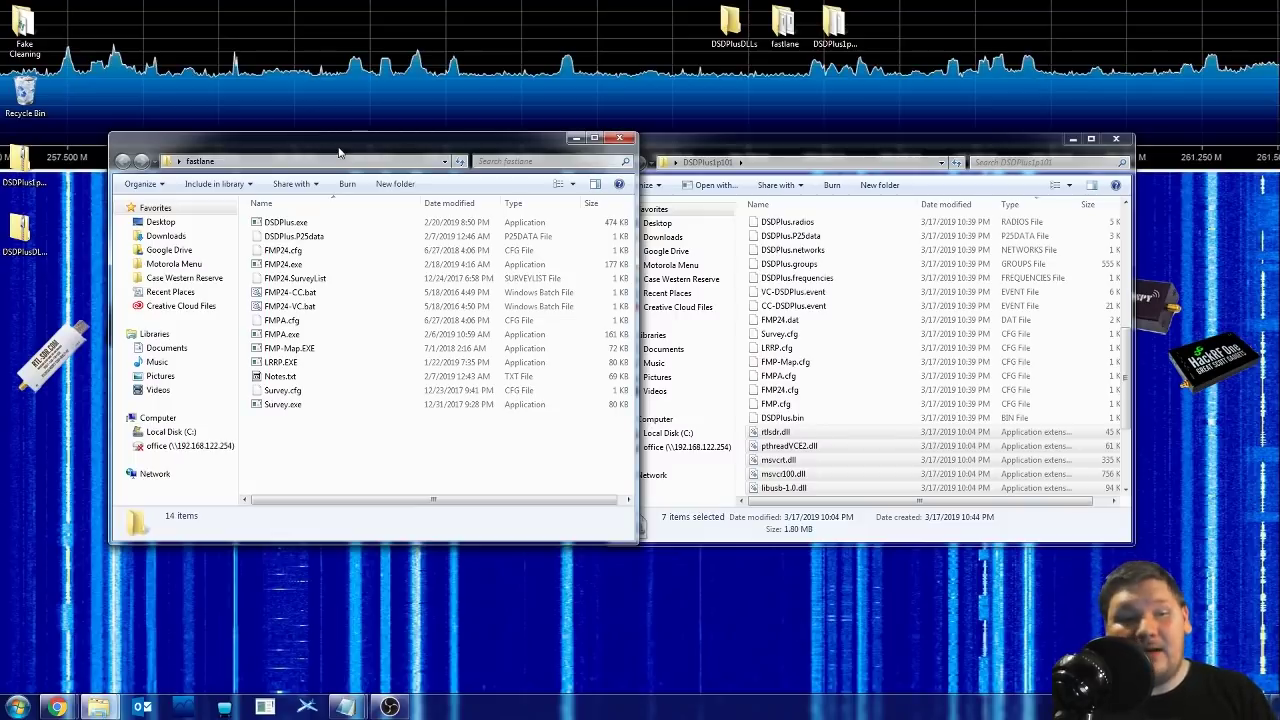
left_click_drag(326, 449, 236, 139)
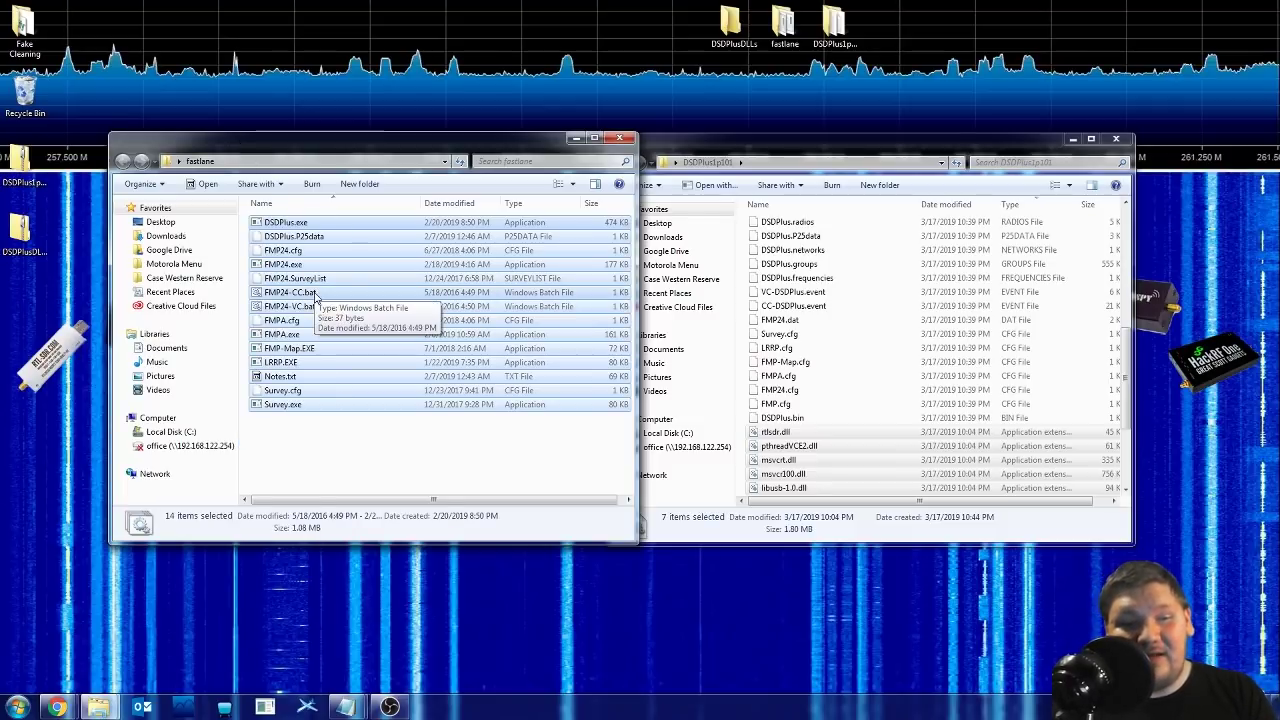
left_click_drag(314, 296, 910, 398)
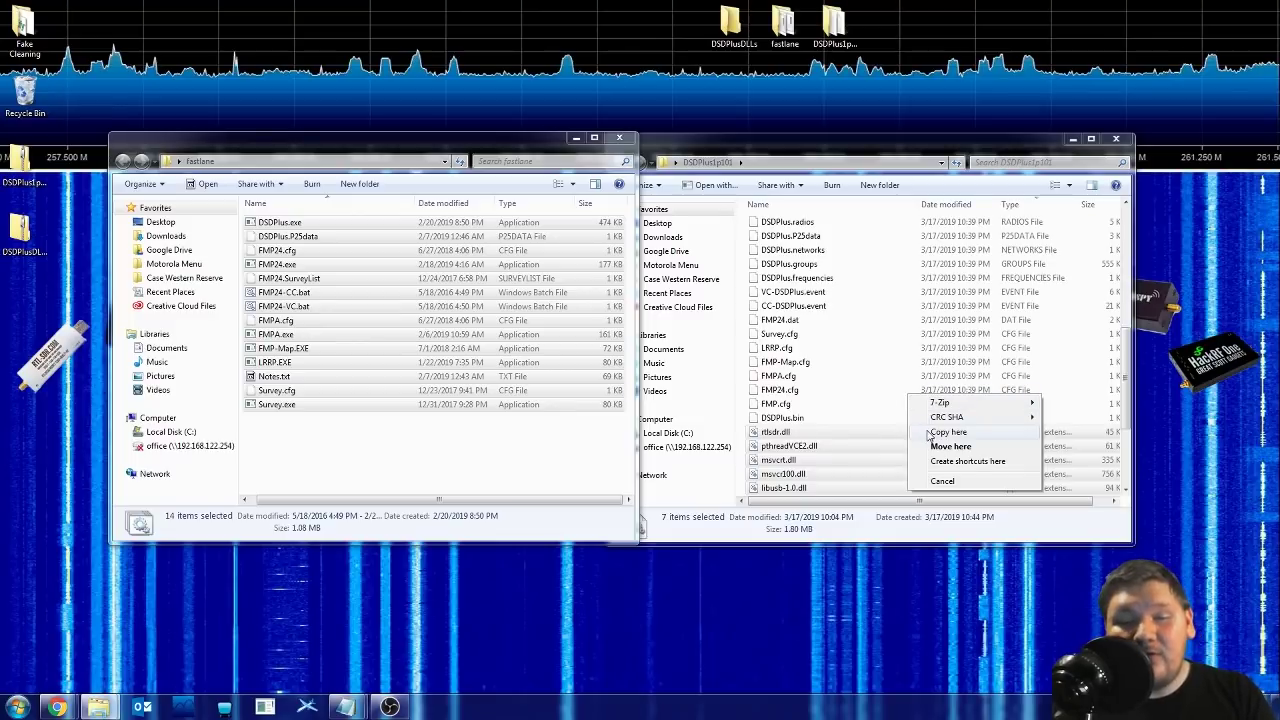
left_click(929, 432)
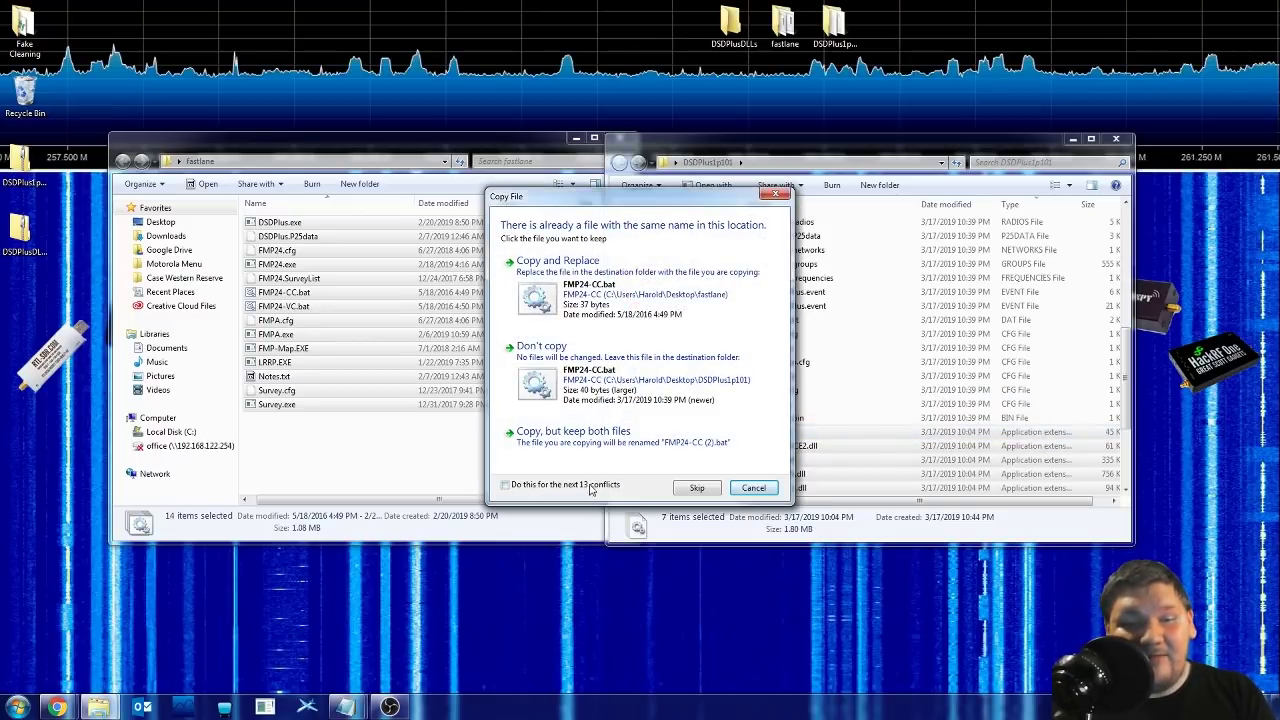
left_click(581, 303)
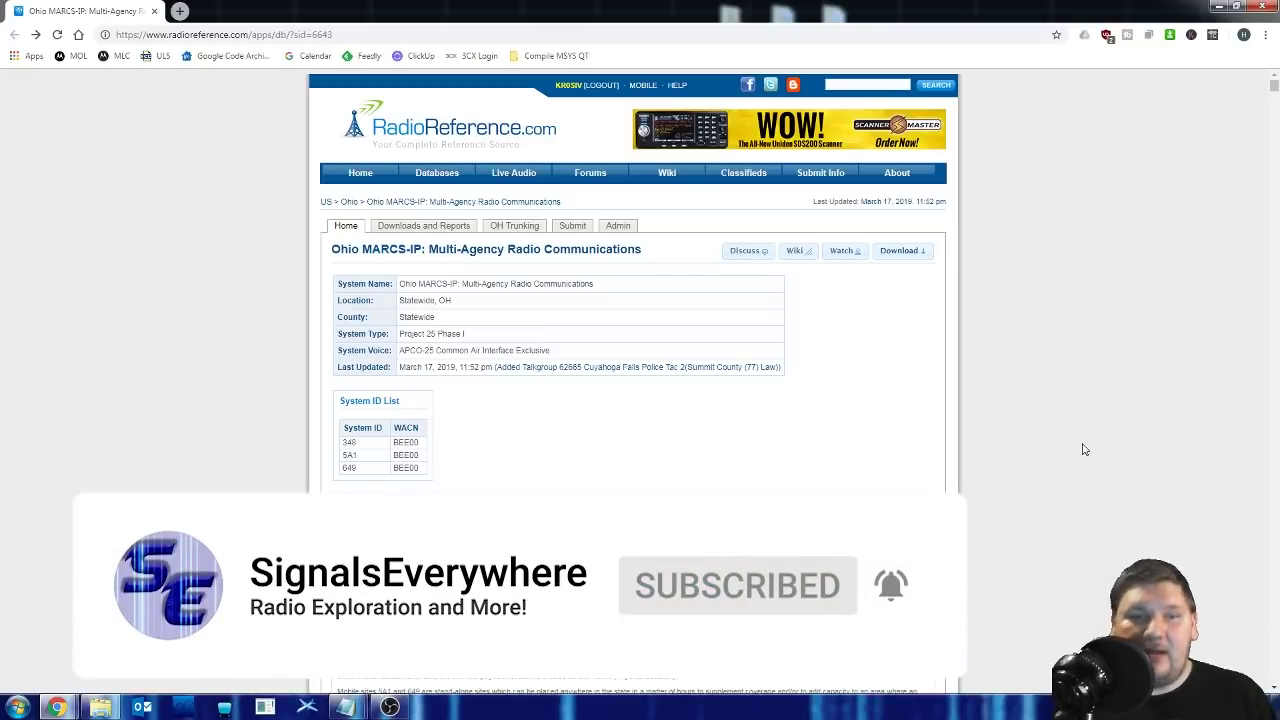
- Search the RadioReference system page for "lake" and highlight Lake County's control channel frequency 855.8625c, then minimize the browser
key("ctrl+f")
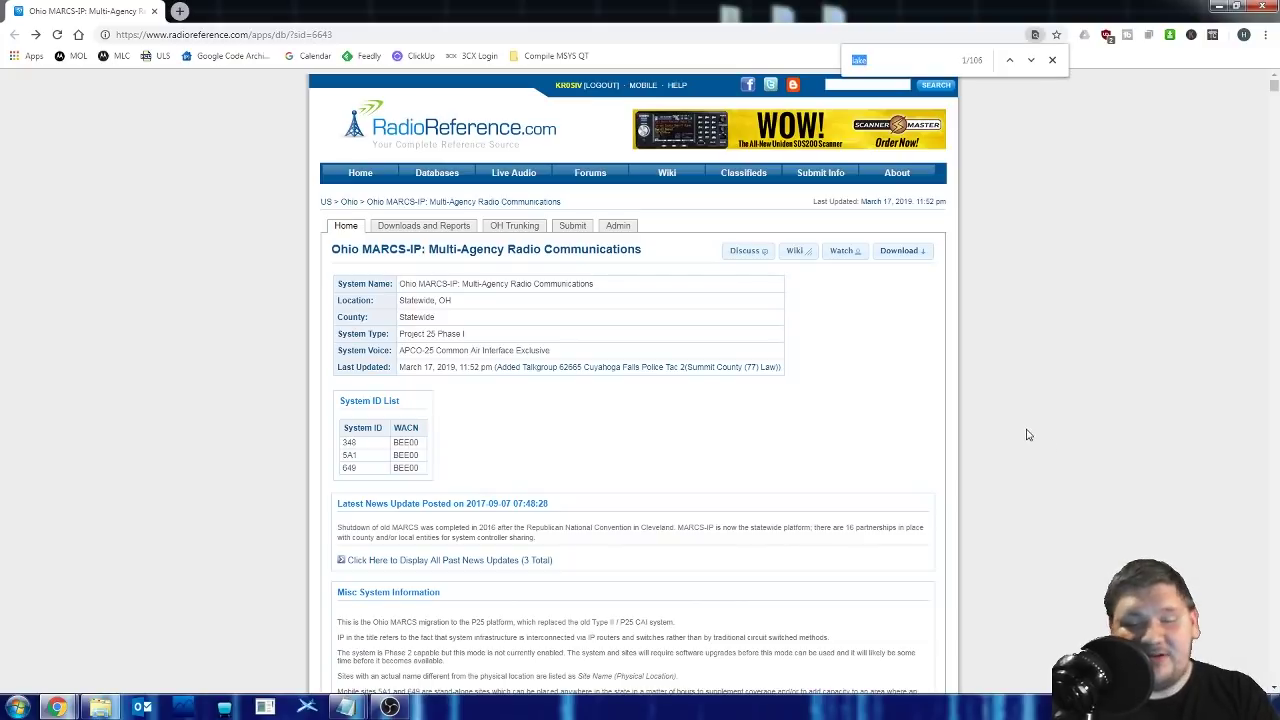
type("lake")
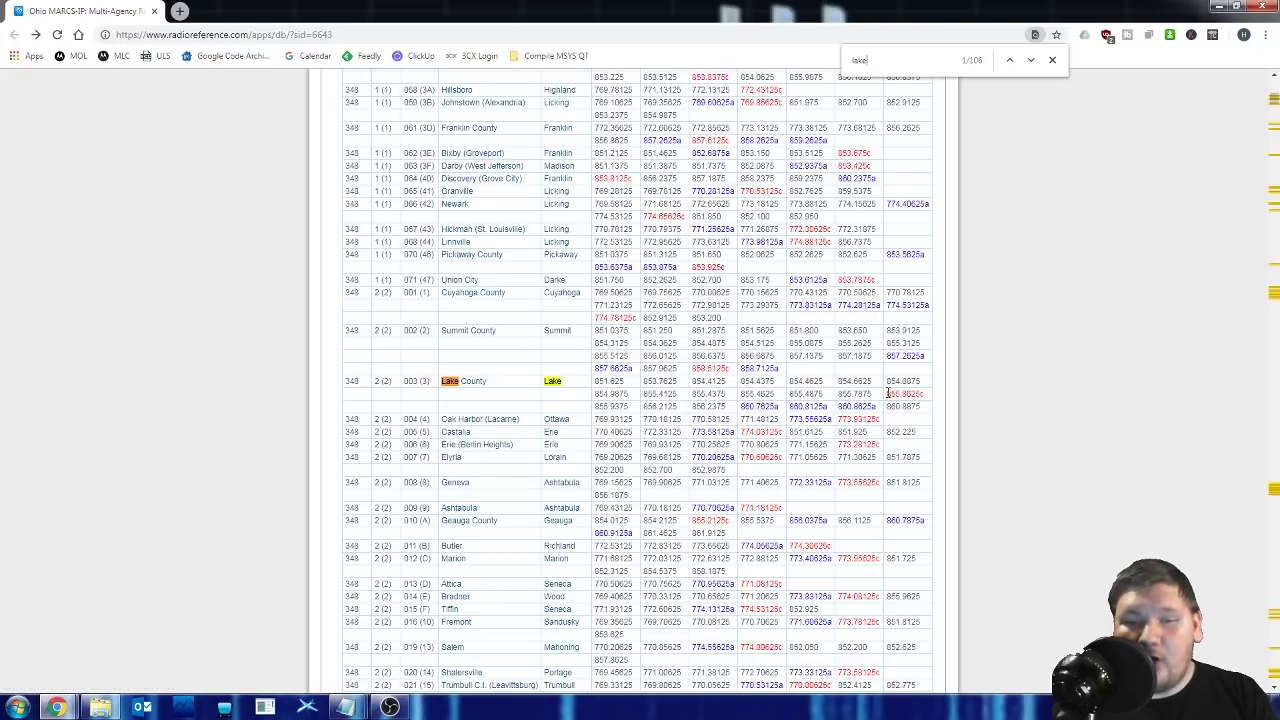
left_click_drag(887, 393, 904, 393)
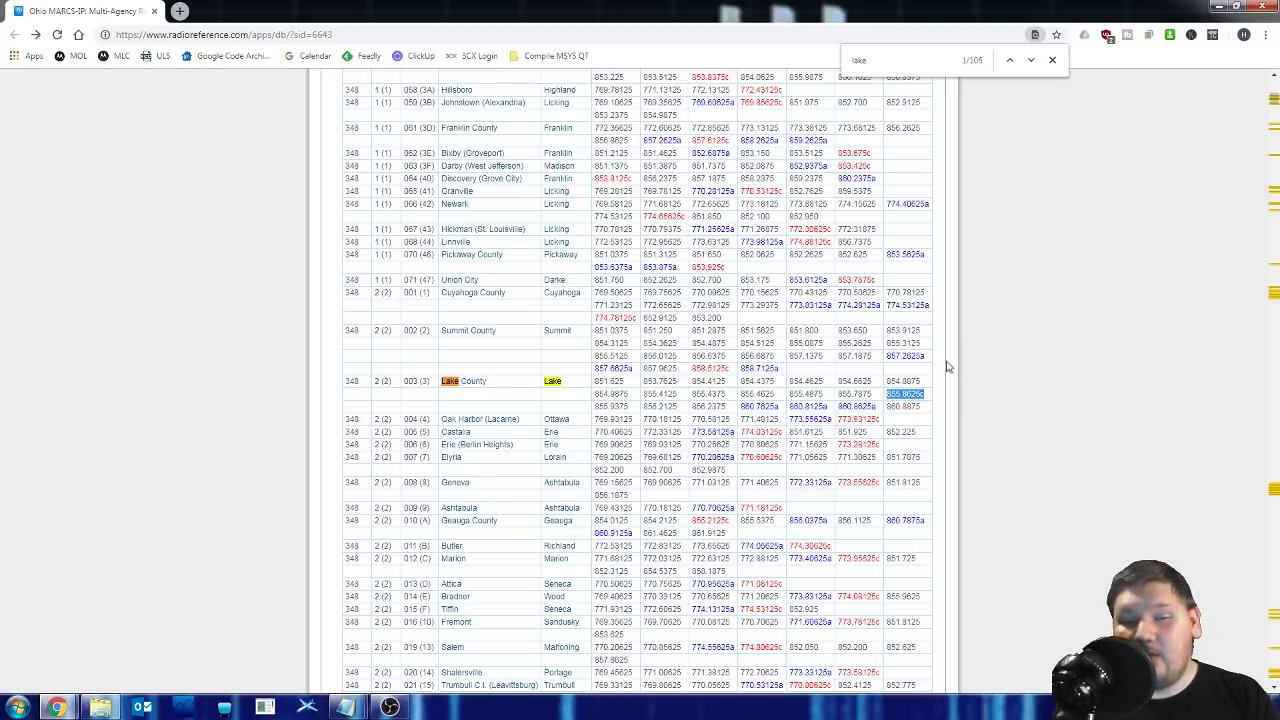
left_click(1218, 7)
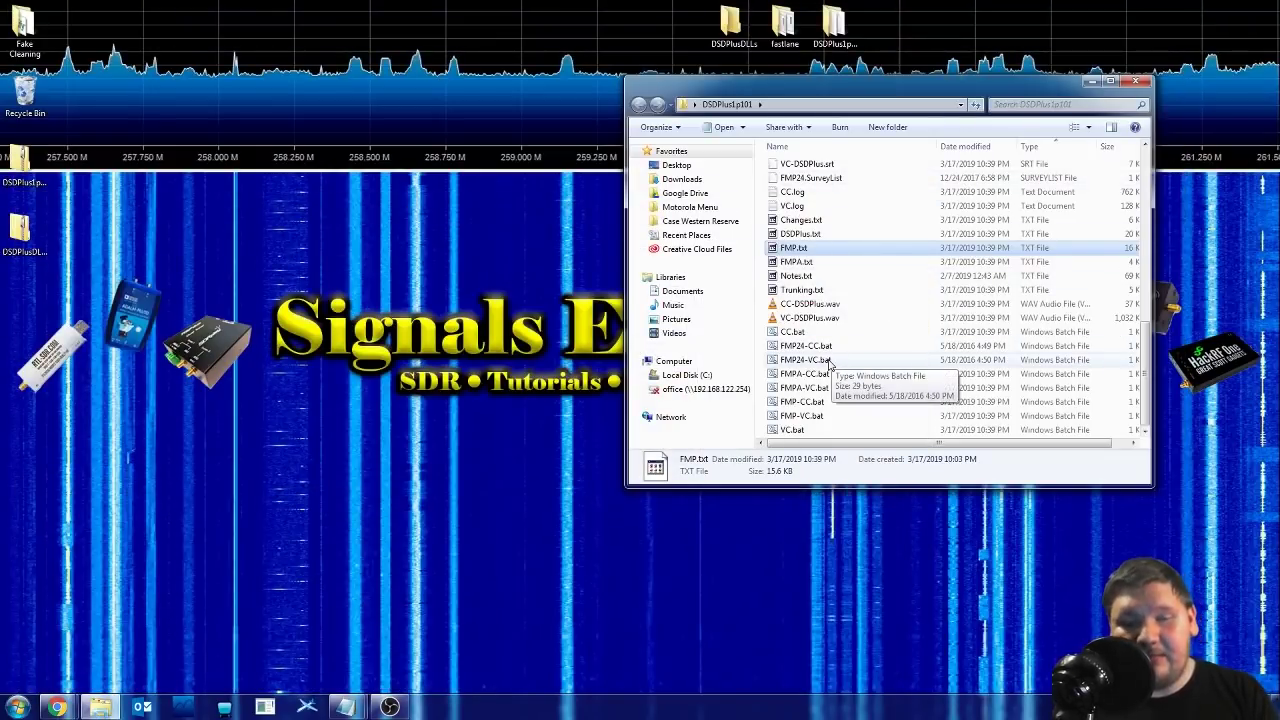
- Edit FMP24-CC.bat in DSDPlus1p101 so its frequency option reads -f855.8625, and save the file
left_click(790, 348)
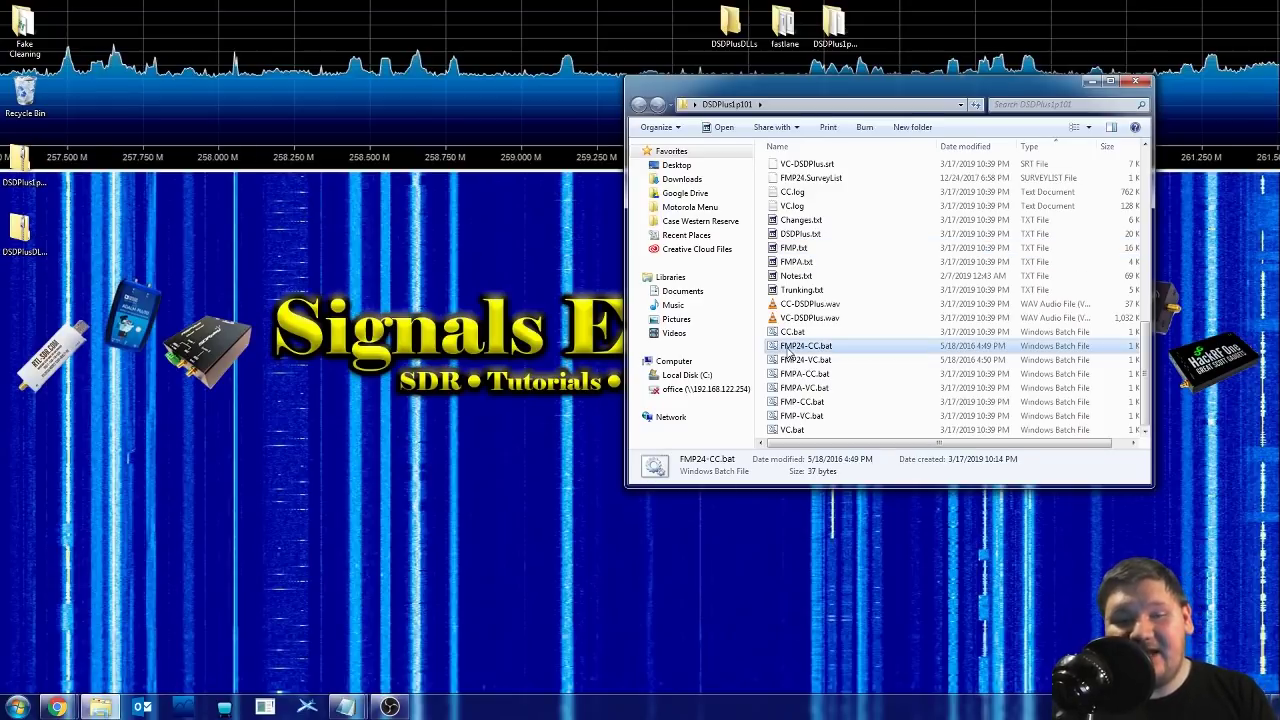
right_click(790, 350)
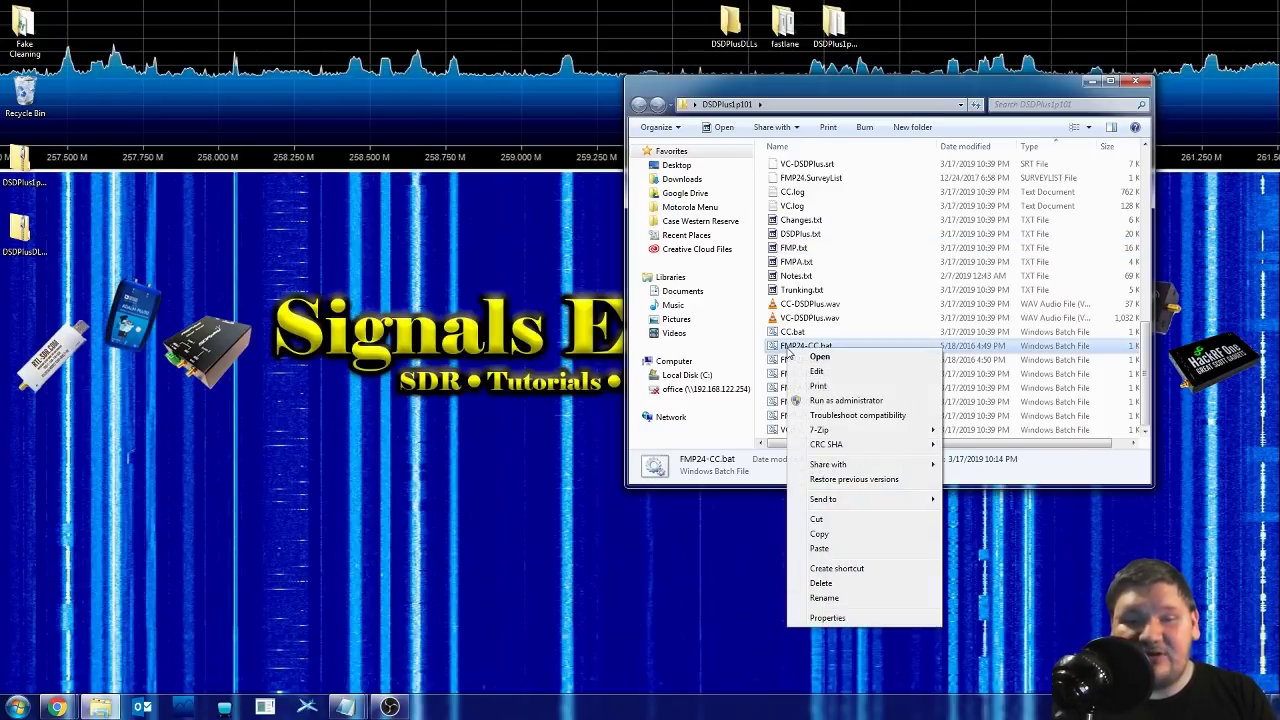
left_click(814, 371)
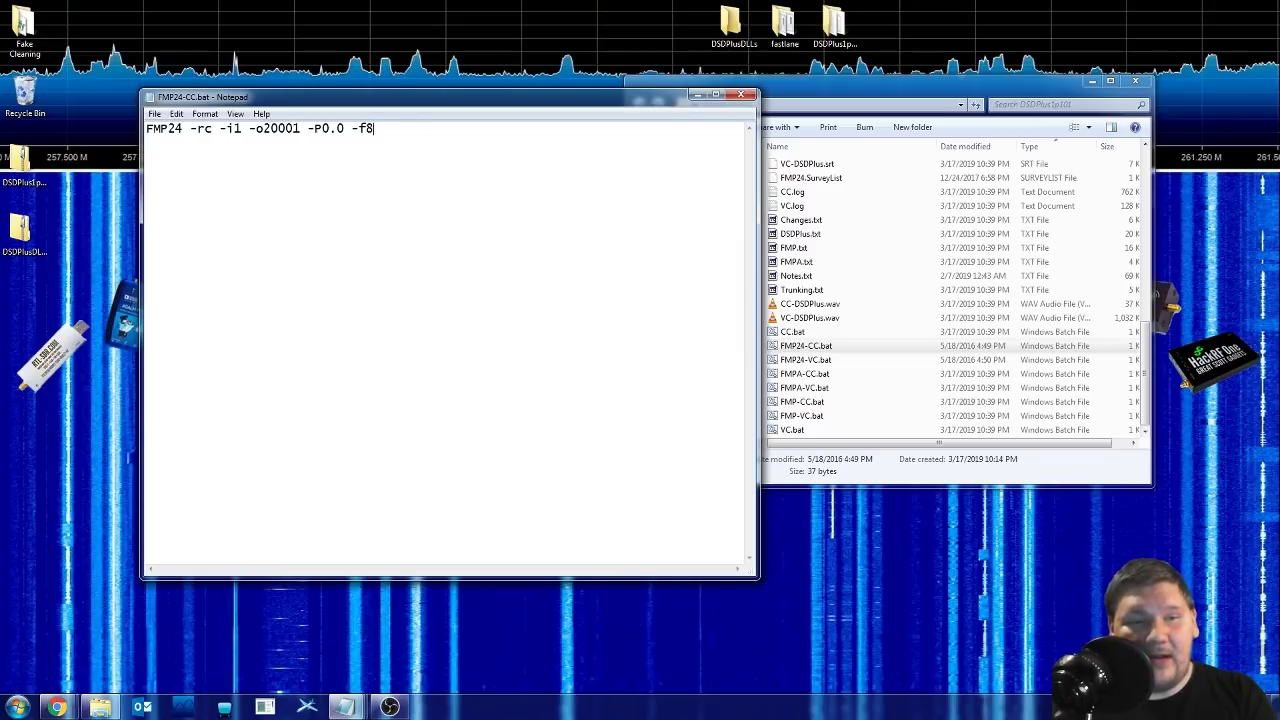
type("8625")
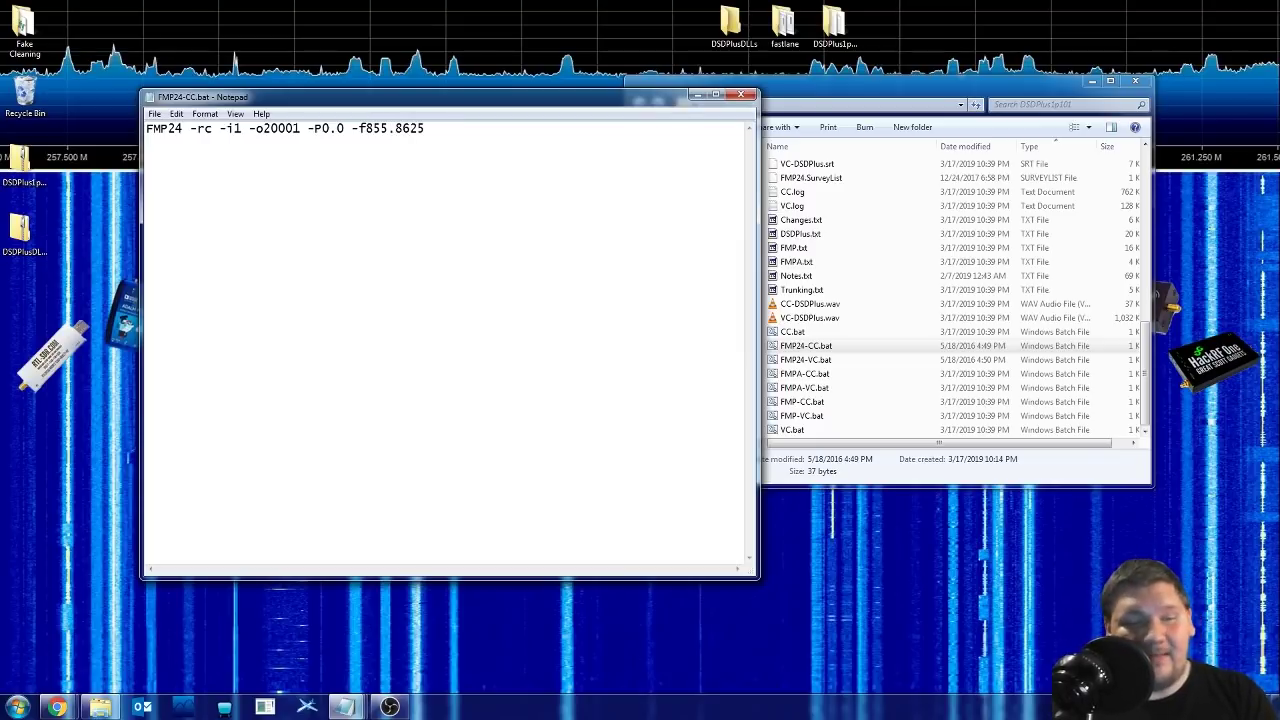
left_click(740, 94)
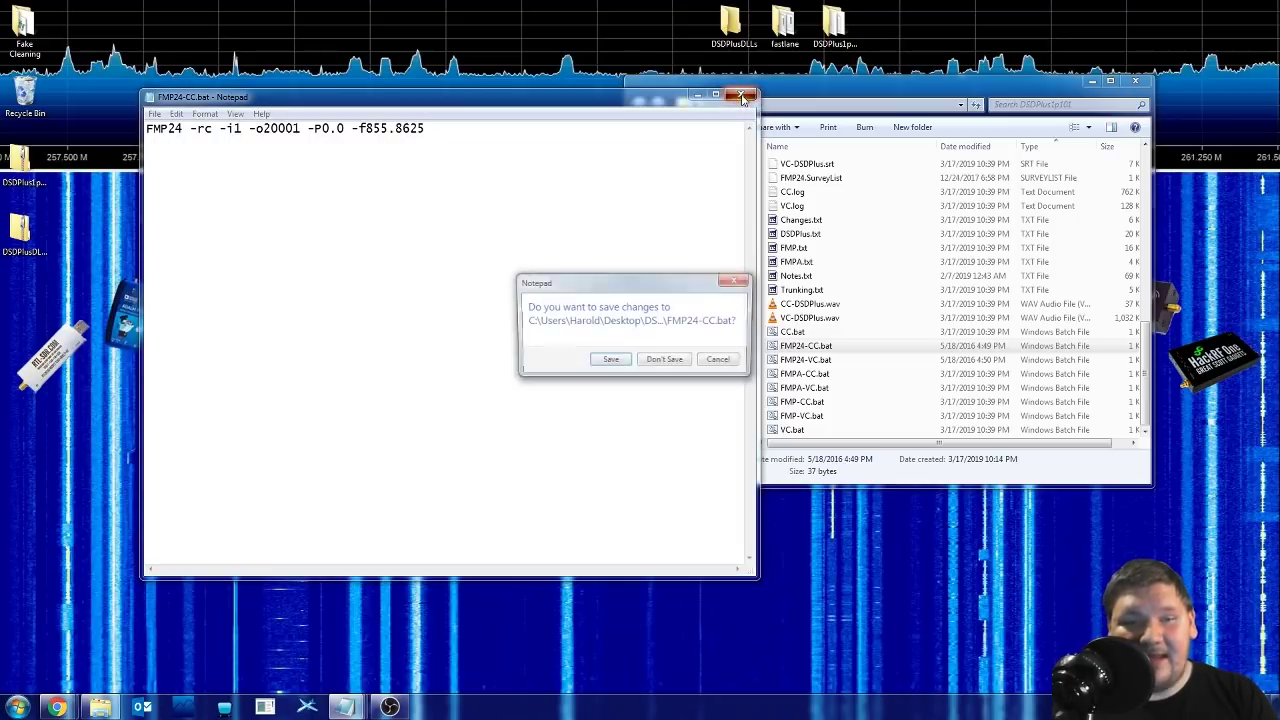
left_click(609, 361)
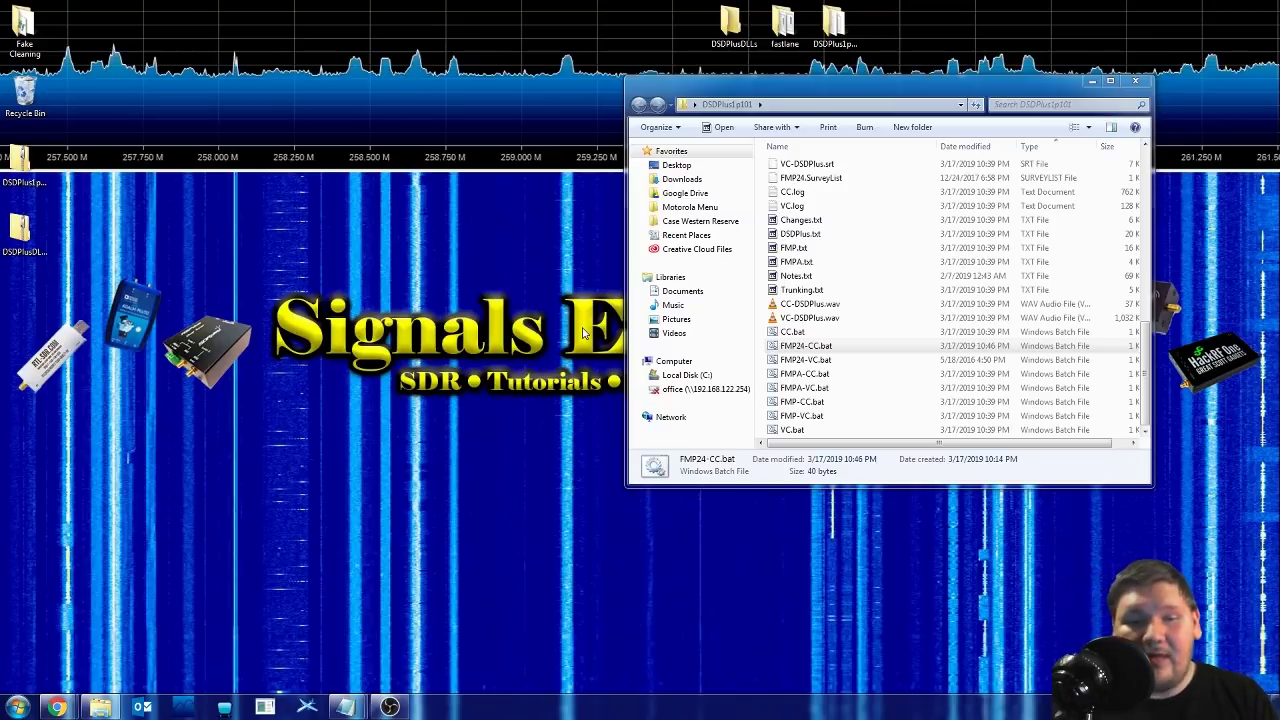
- Run FMP24-CC.bat, tuck its spectrum window into the desktop's upper corner and clear away its console window
double_click(789, 347)
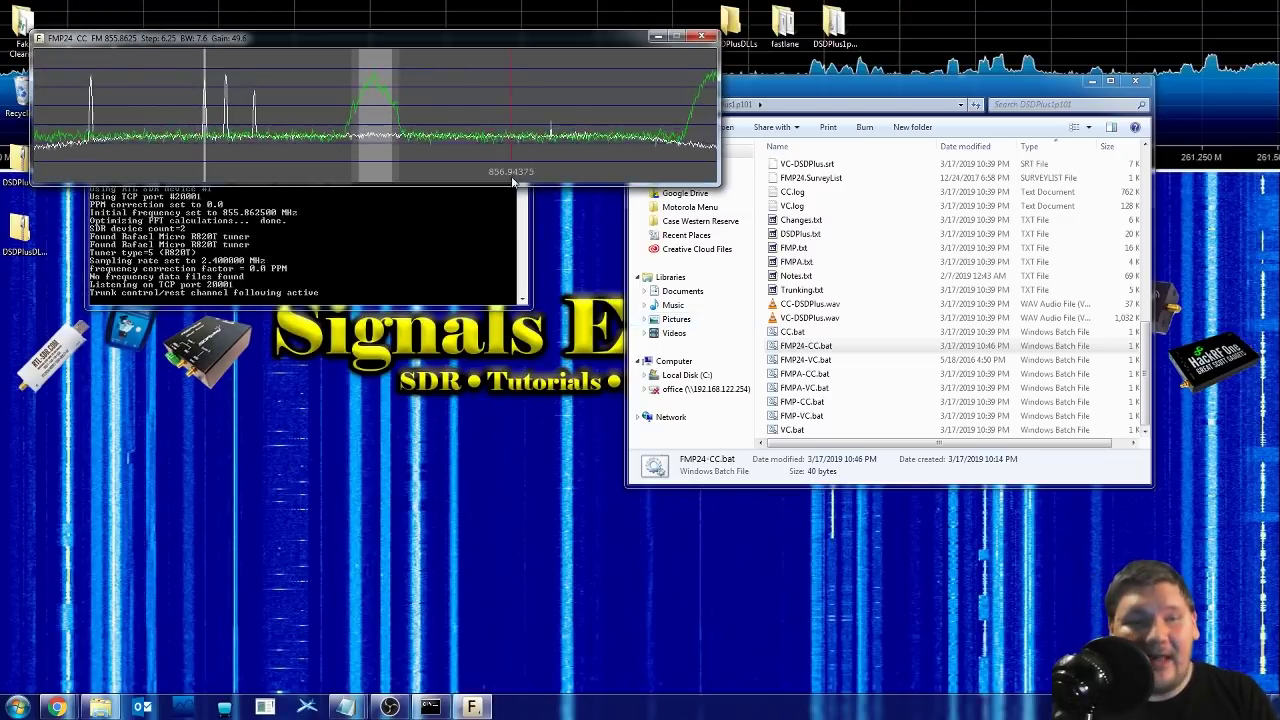
left_click_drag(375, 44, 347, 19)
left_click(381, 229)
left_click(467, 91)
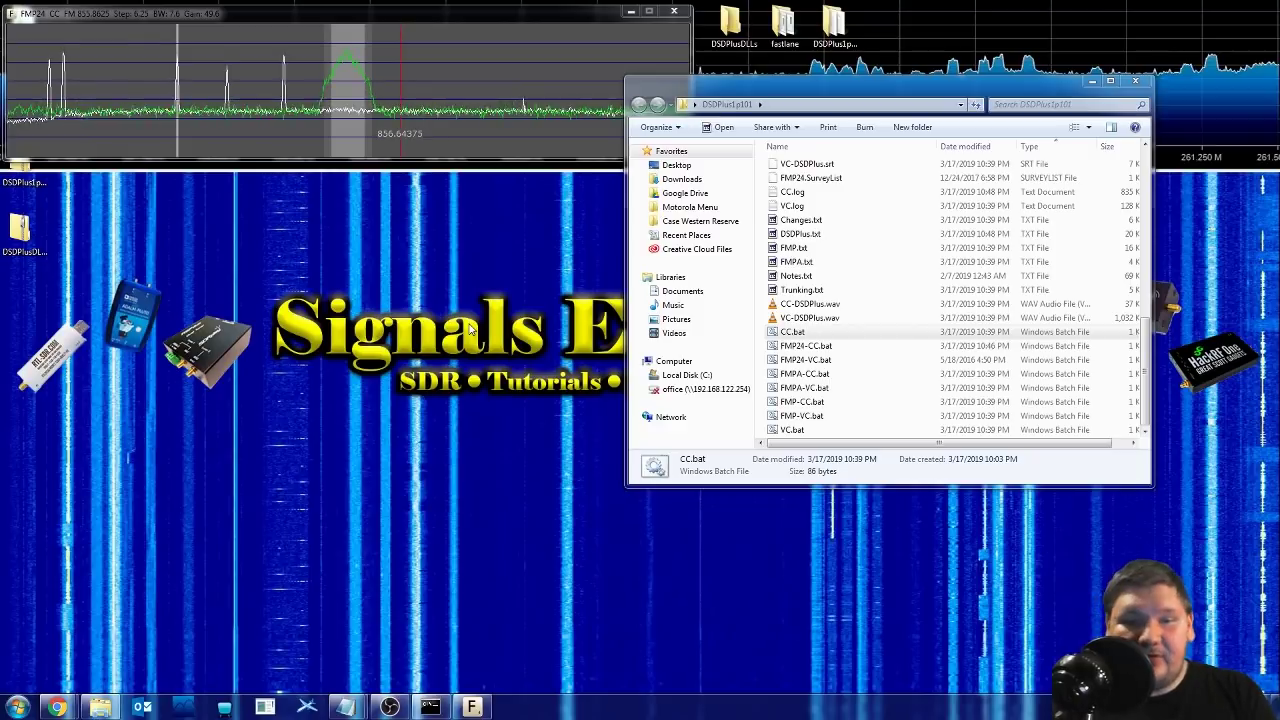
- Run CC.bat despite the unverified publisher and minimize its console window
double_click(793, 338)
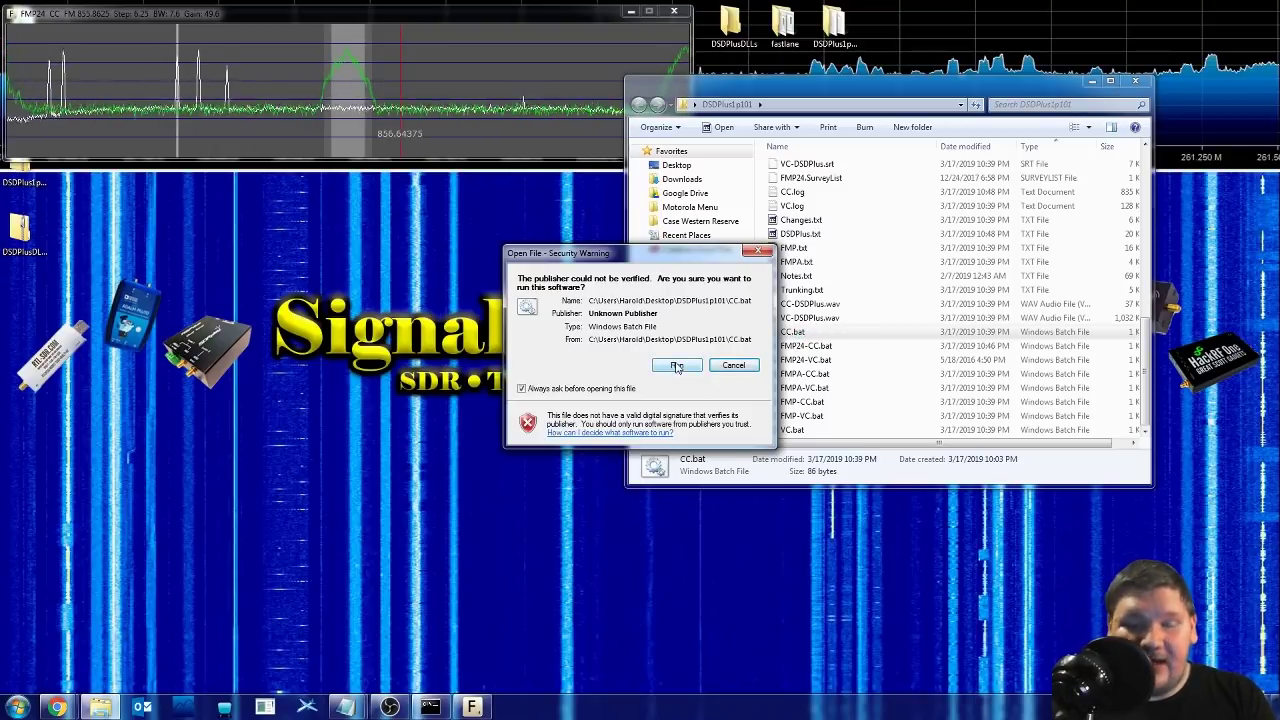
left_click(676, 366)
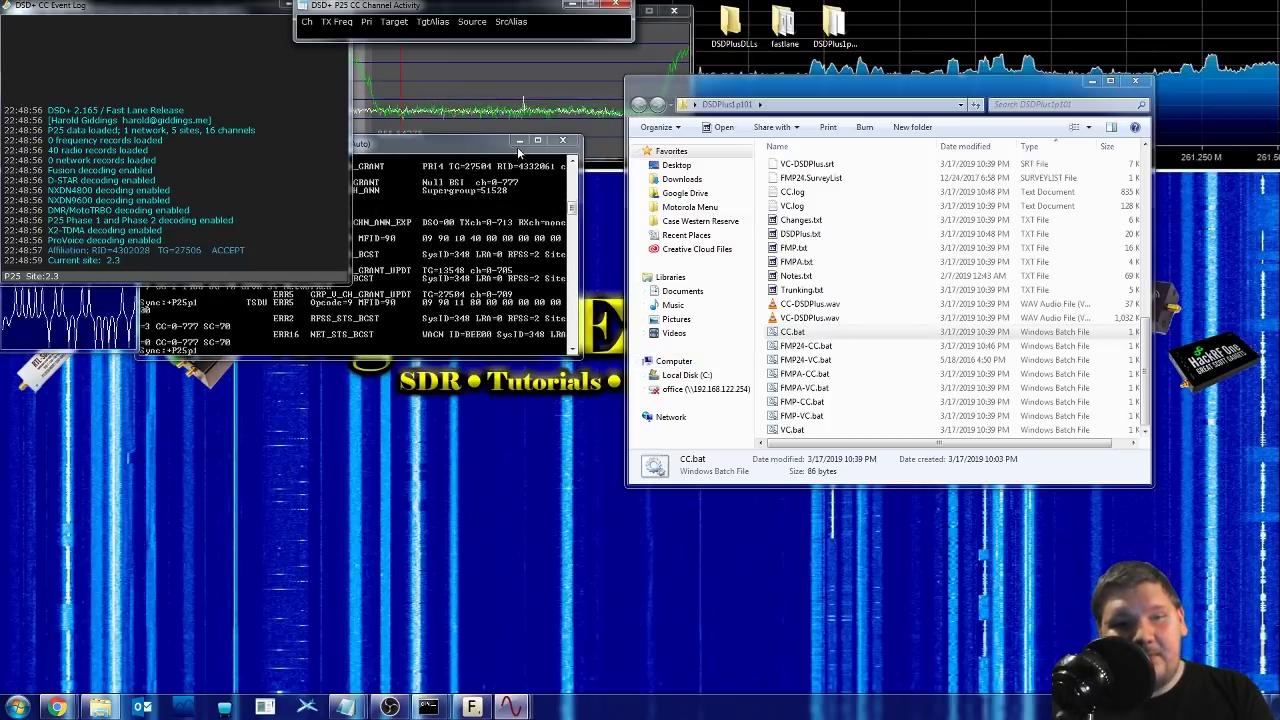
left_click(519, 143)
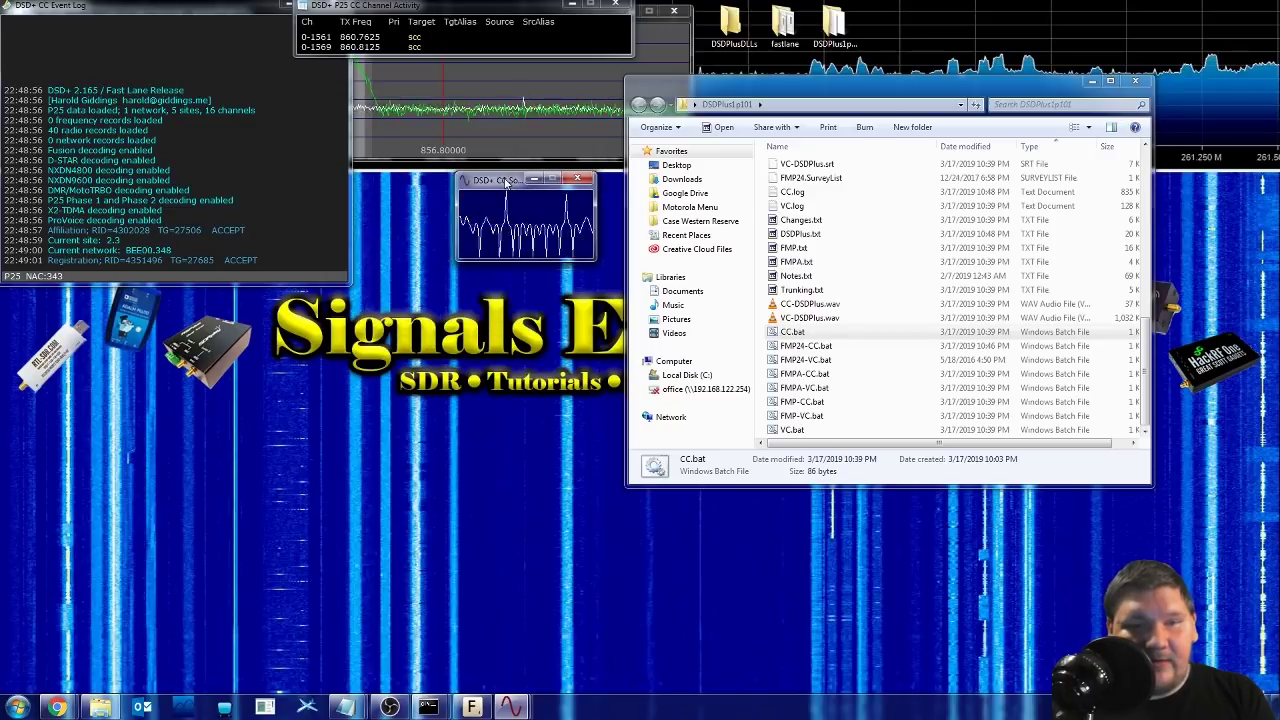
- Arrange the CC event log, channel activity, signal scope and DSDPlus1p101 folder windows below the spectrum without overlap
left_click_drag(148, 17, 144, 179)
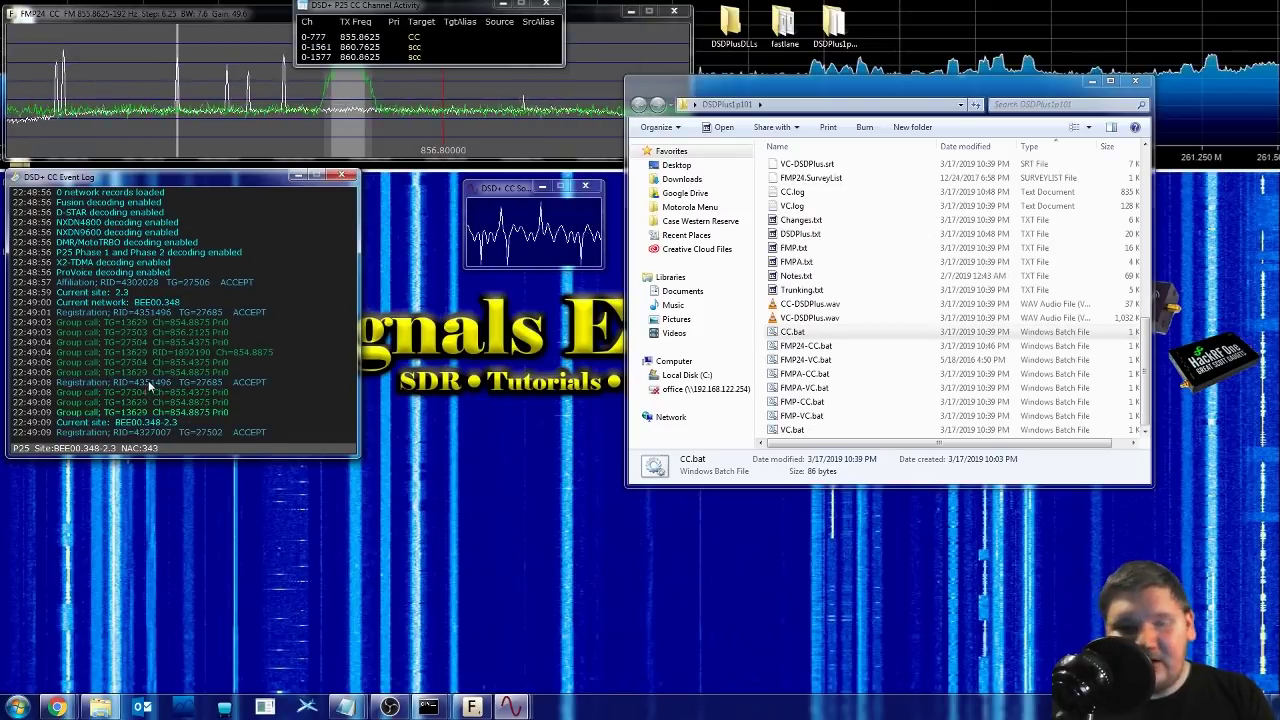
left_click_drag(367, 10, 470, 294)
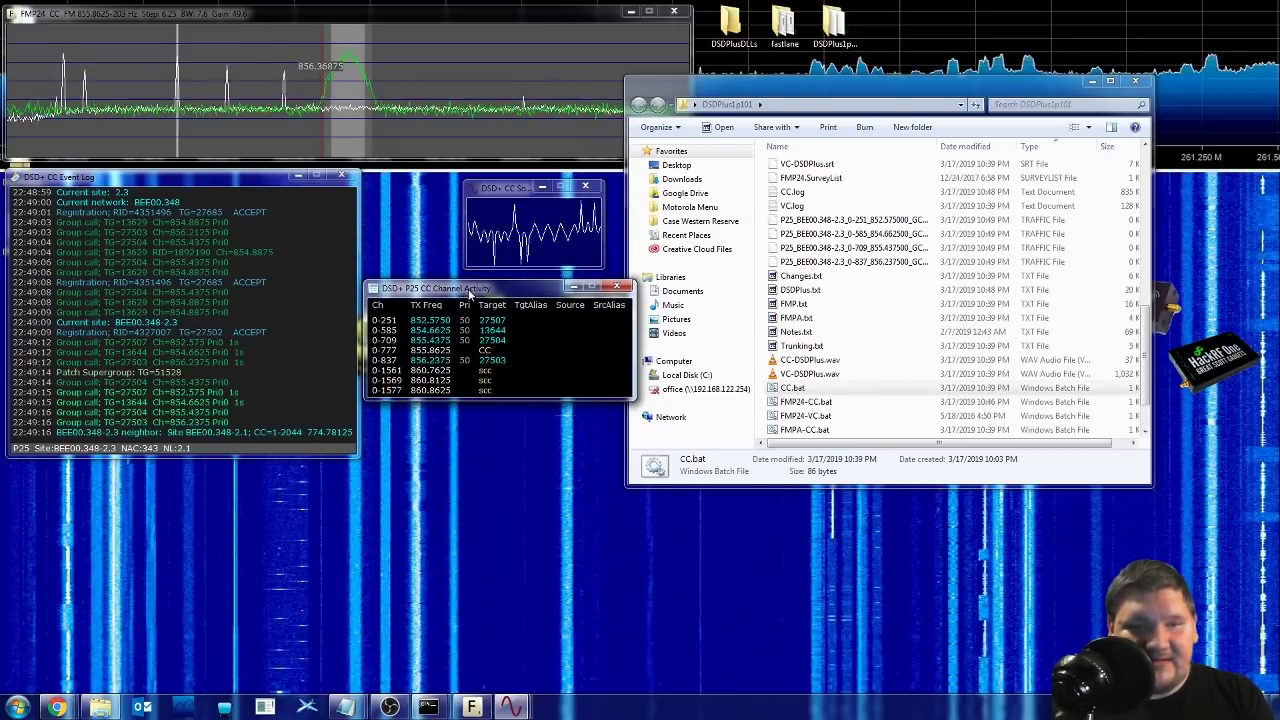
left_click_drag(495, 188, 405, 184)
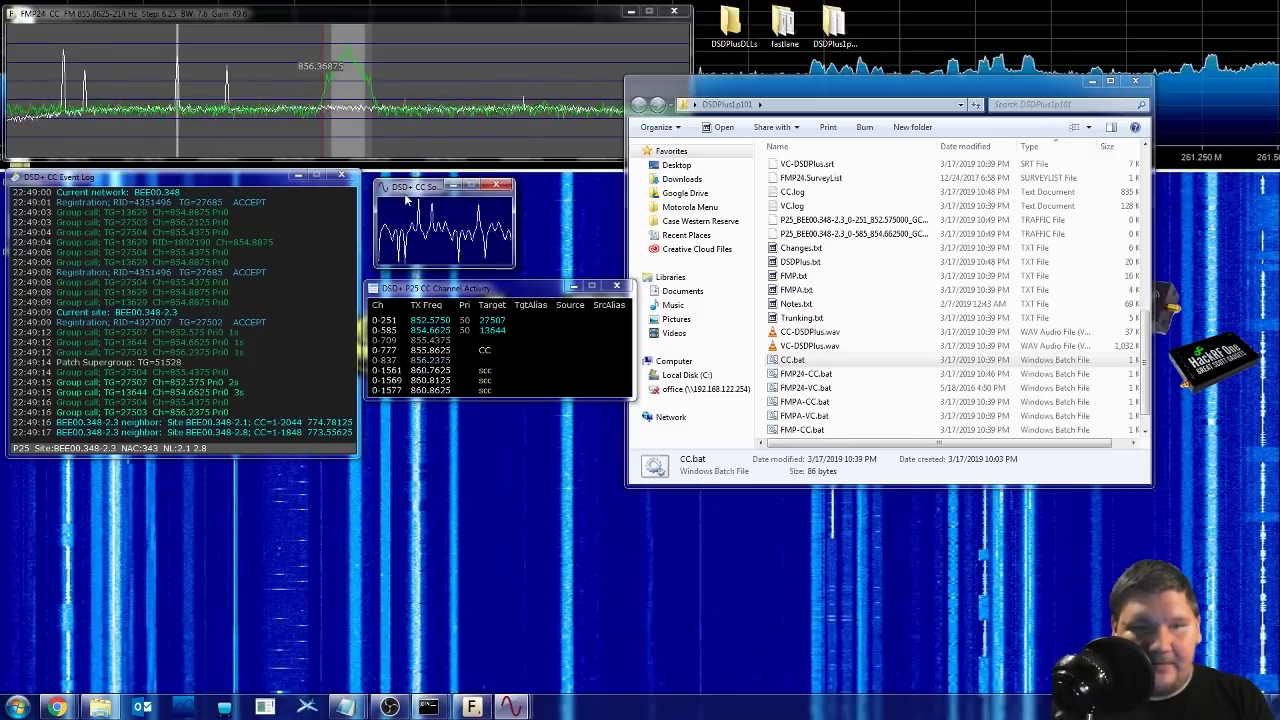
left_click_drag(699, 93, 757, 266)
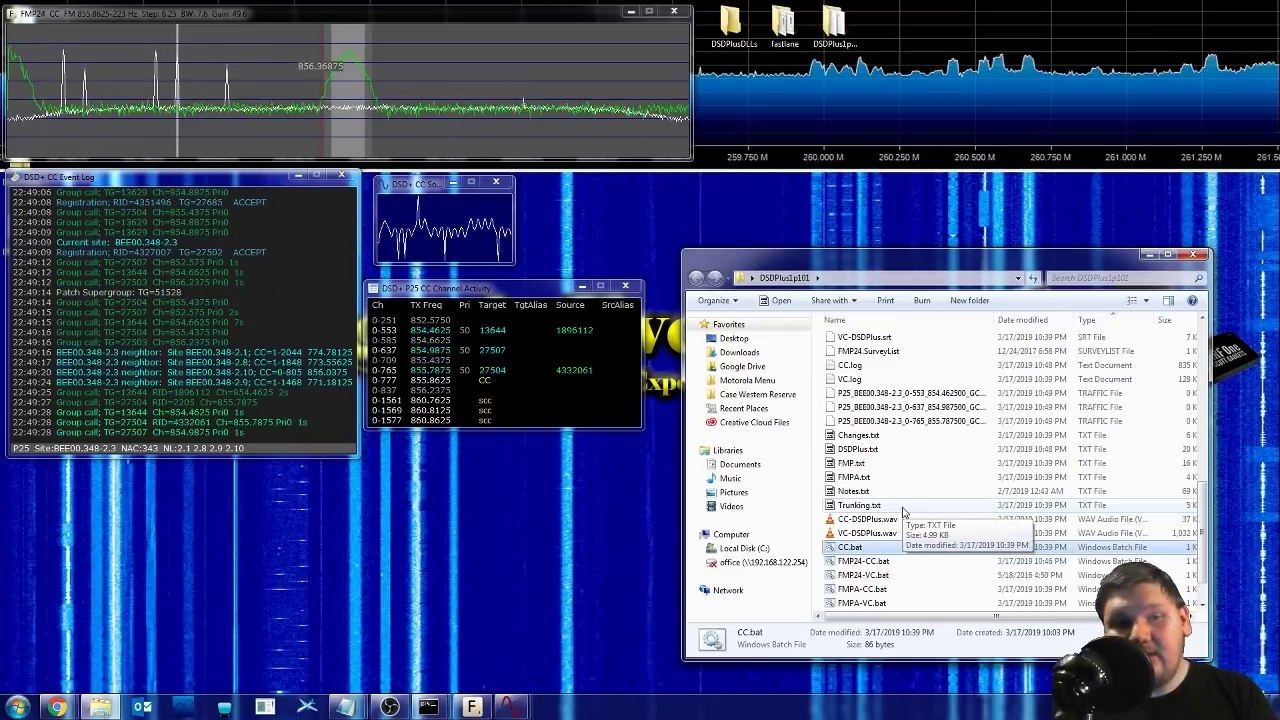
- Run FMP24-VC.bat from the DSDPlus1p101 folder and minimize its console window
left_click(905, 561)
scroll(910, 565, "down", 1)
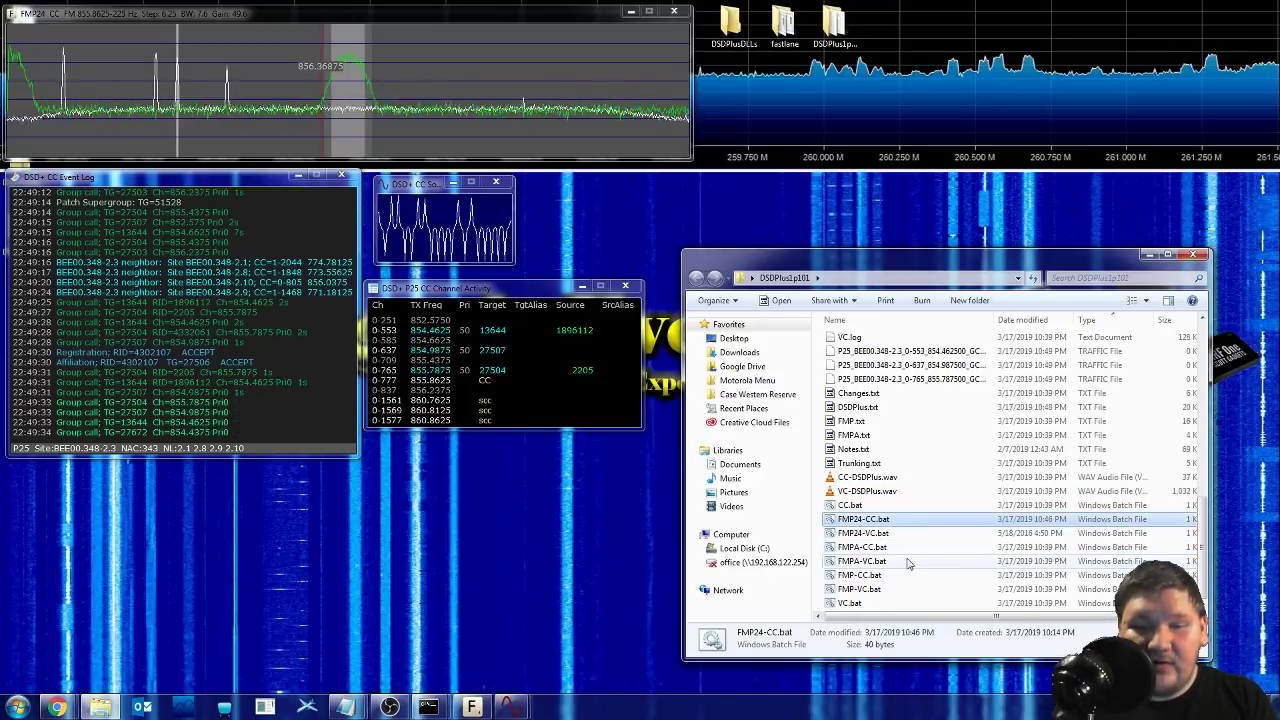
scroll(866, 552, "up", 1)
left_click(863, 549)
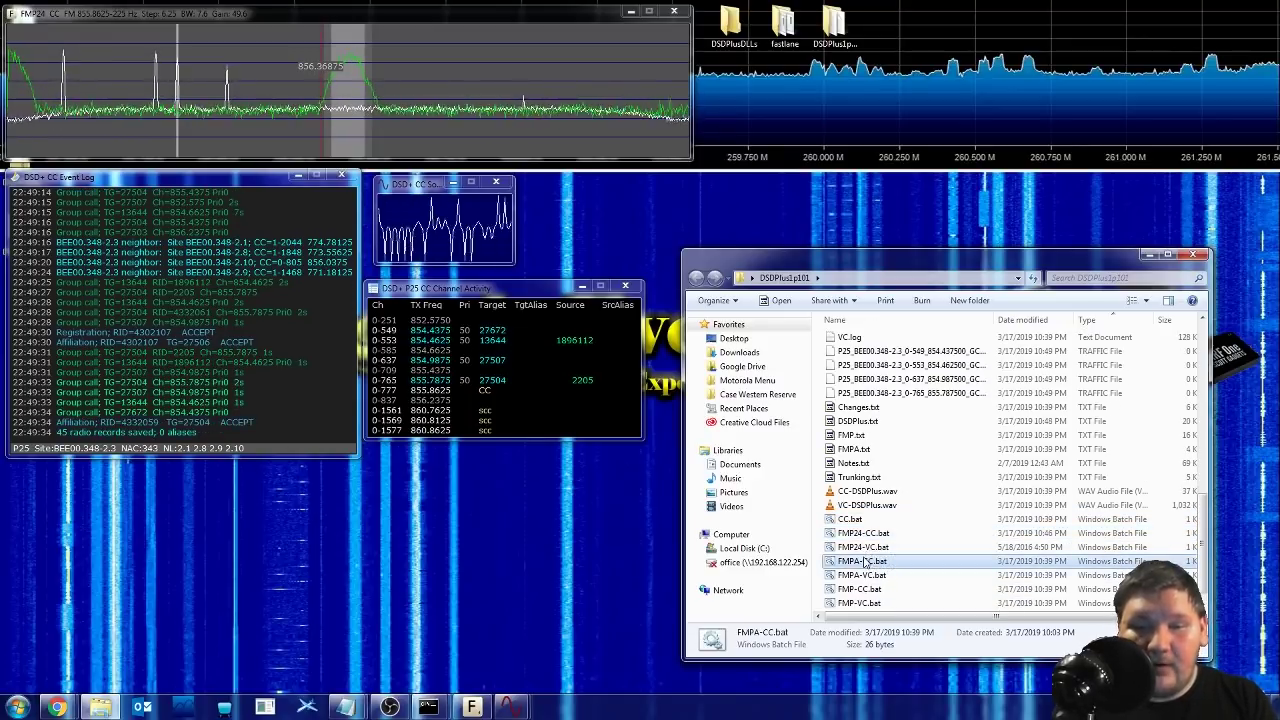
double_click(863, 549)
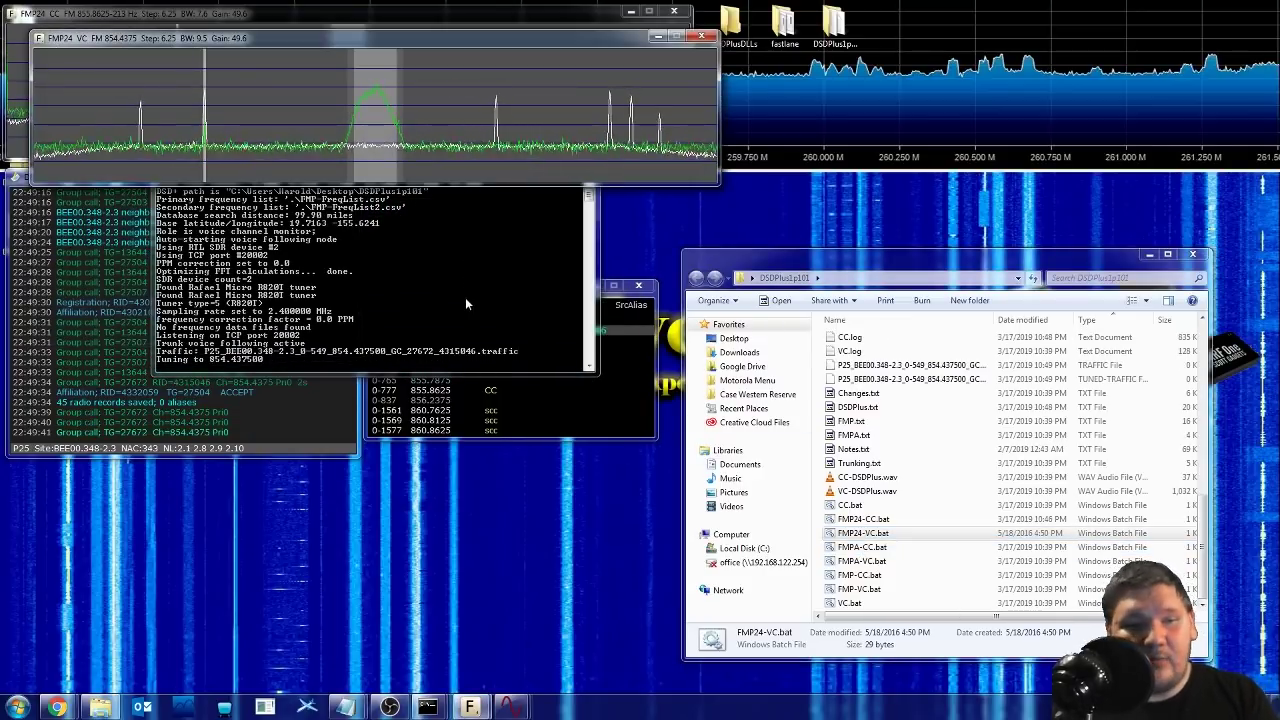
left_click(465, 297)
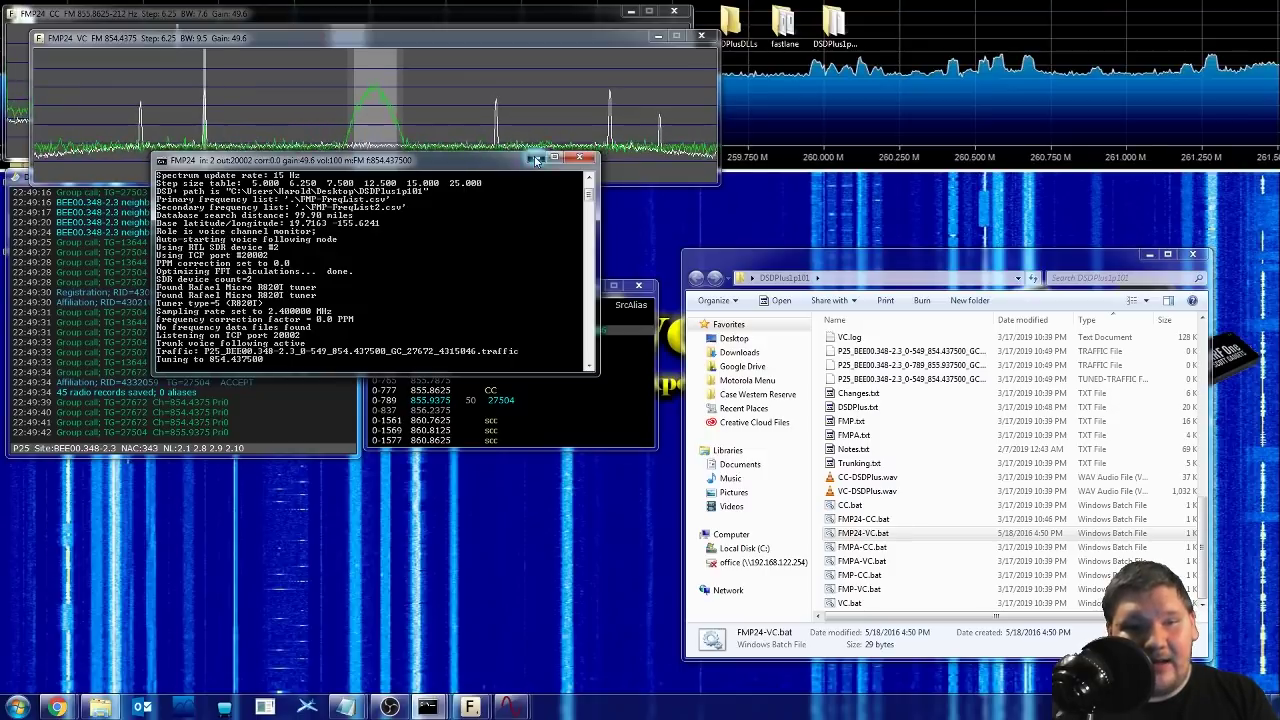
left_click(534, 158)
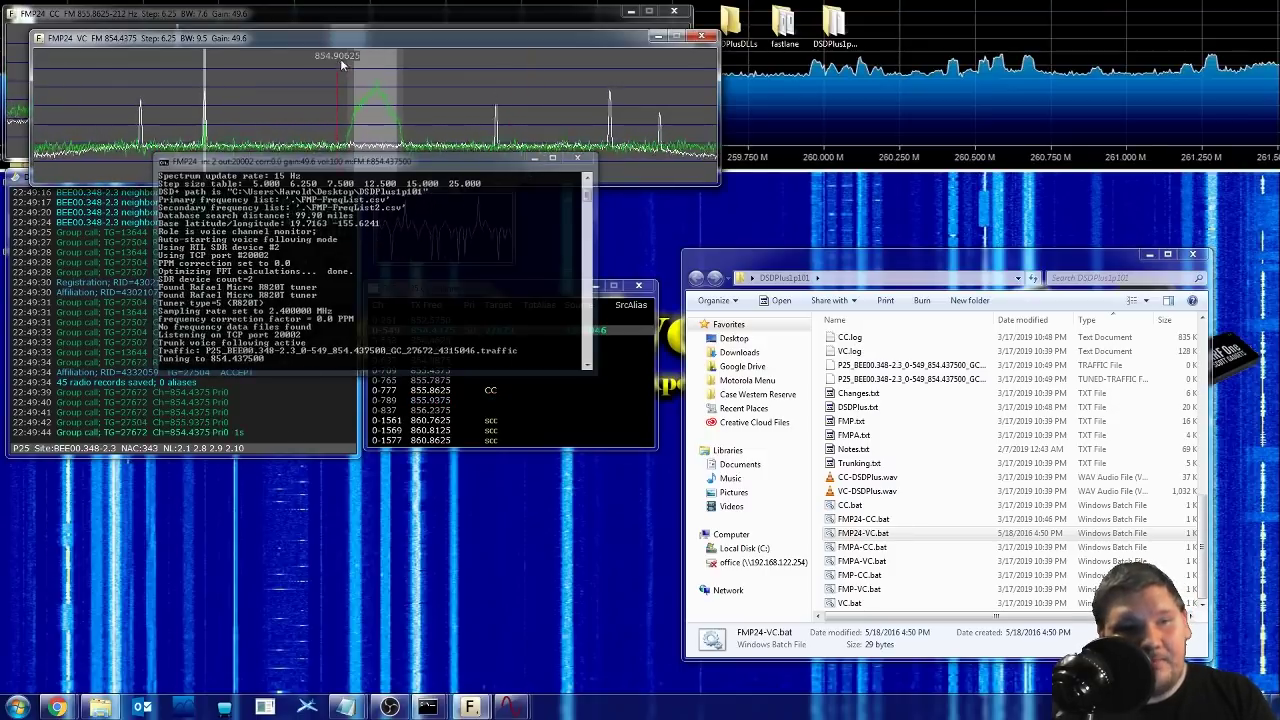
- Place the FMP24 VC spectrum window beside the CC spectrum and run VC.bat despite the unverified publisher
left_click_drag(276, 40, 825, 16)
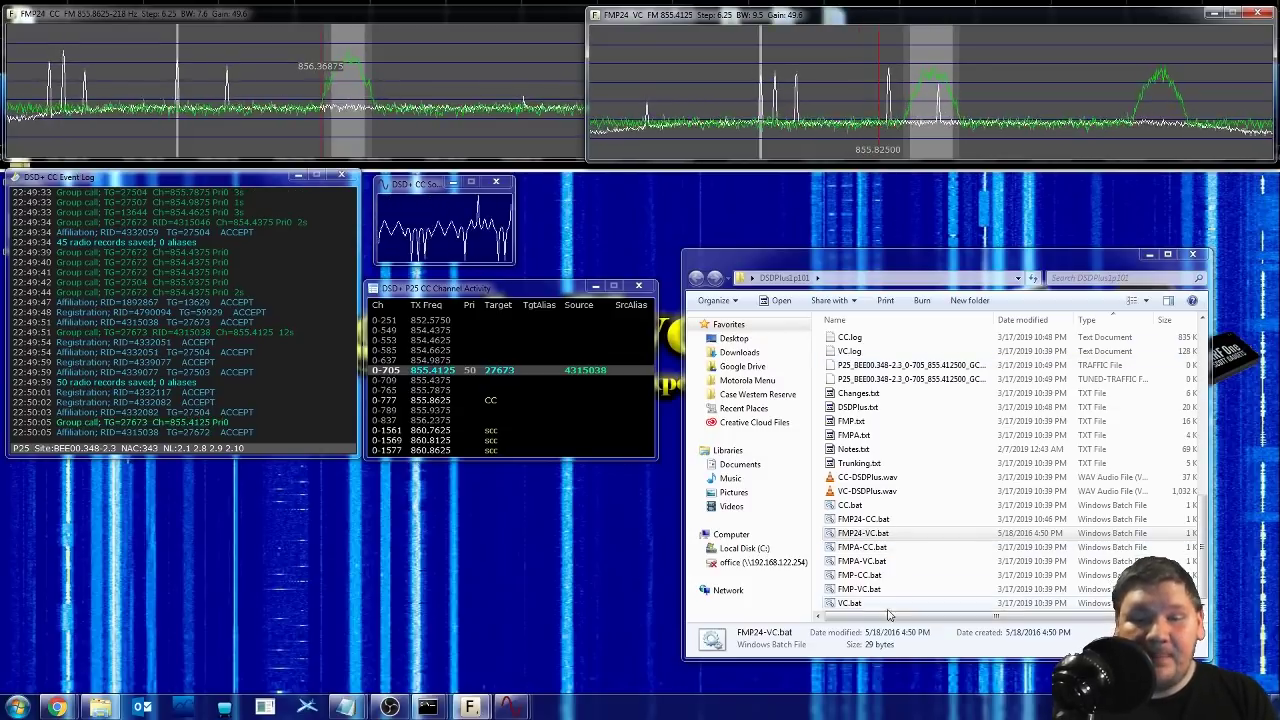
left_click(852, 604)
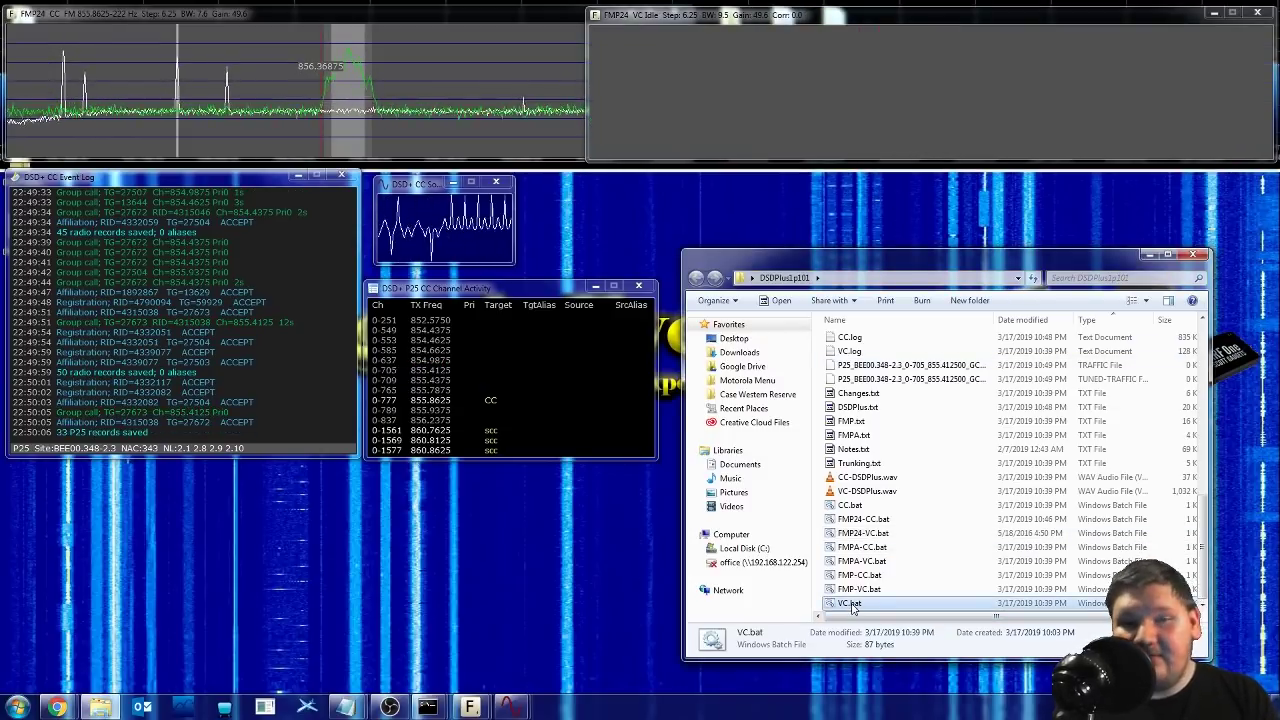
double_click(852, 604)
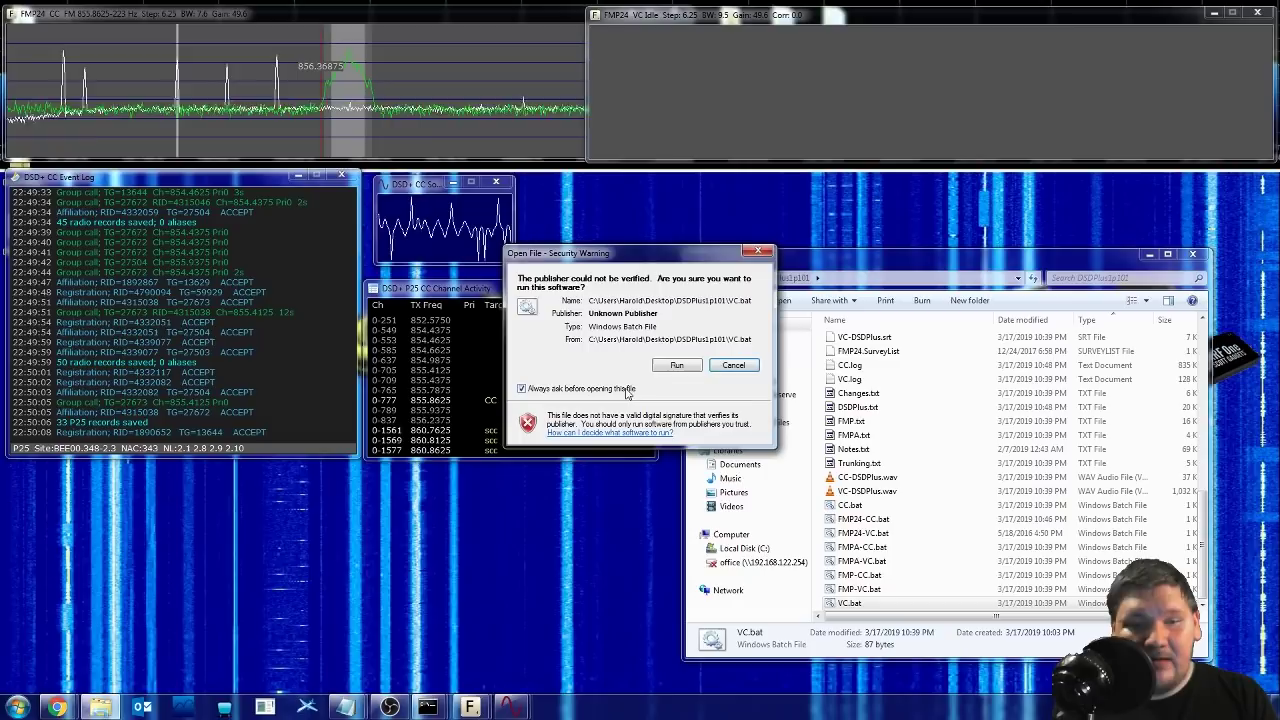
left_click(677, 366)
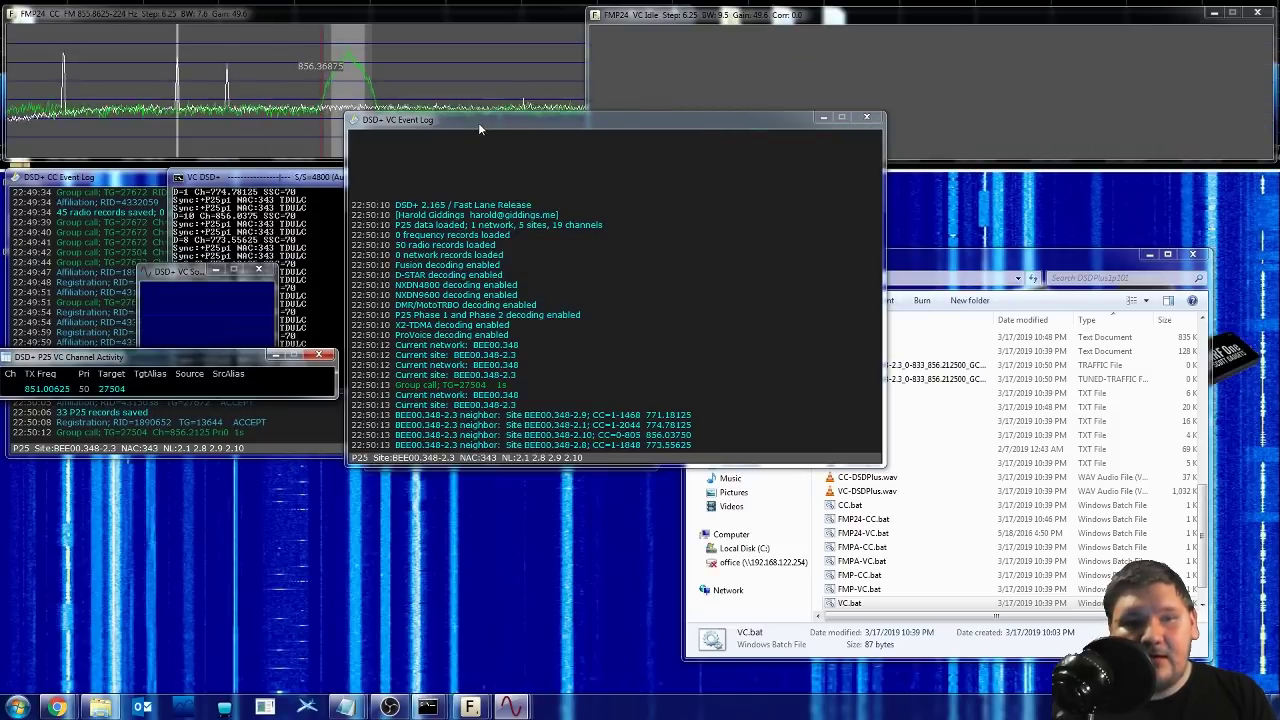
- Minimize the VC console and arrange the VC event log, signal scope and channel activity windows clear of their CC counterparts
left_click_drag(478, 122, 864, 188)
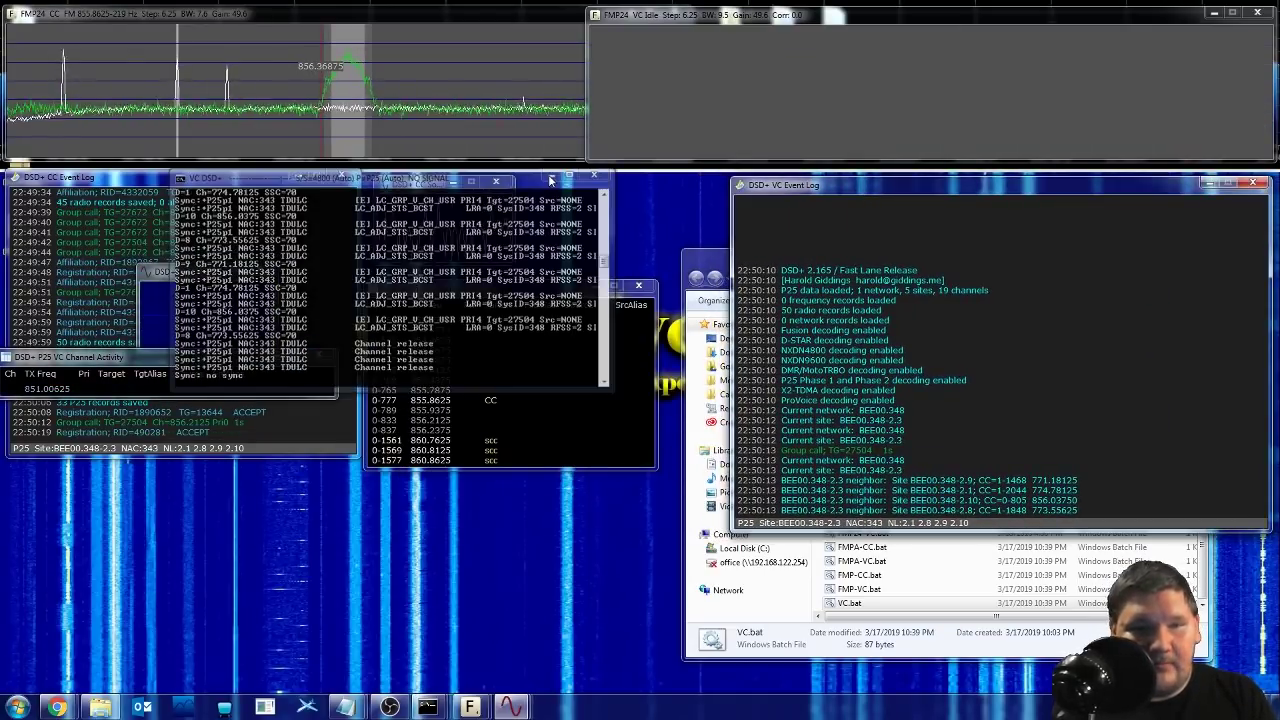
left_click(552, 174)
left_click_drag(191, 273, 572, 193)
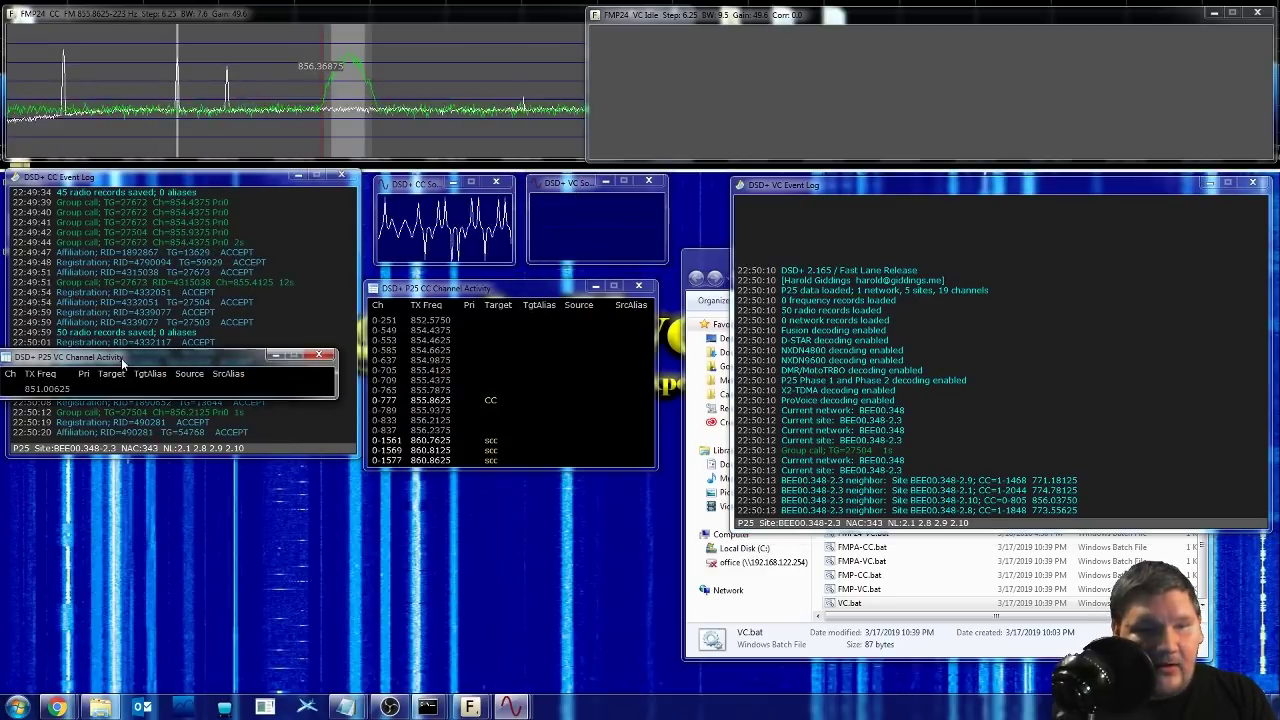
left_click_drag(121, 358, 452, 490)
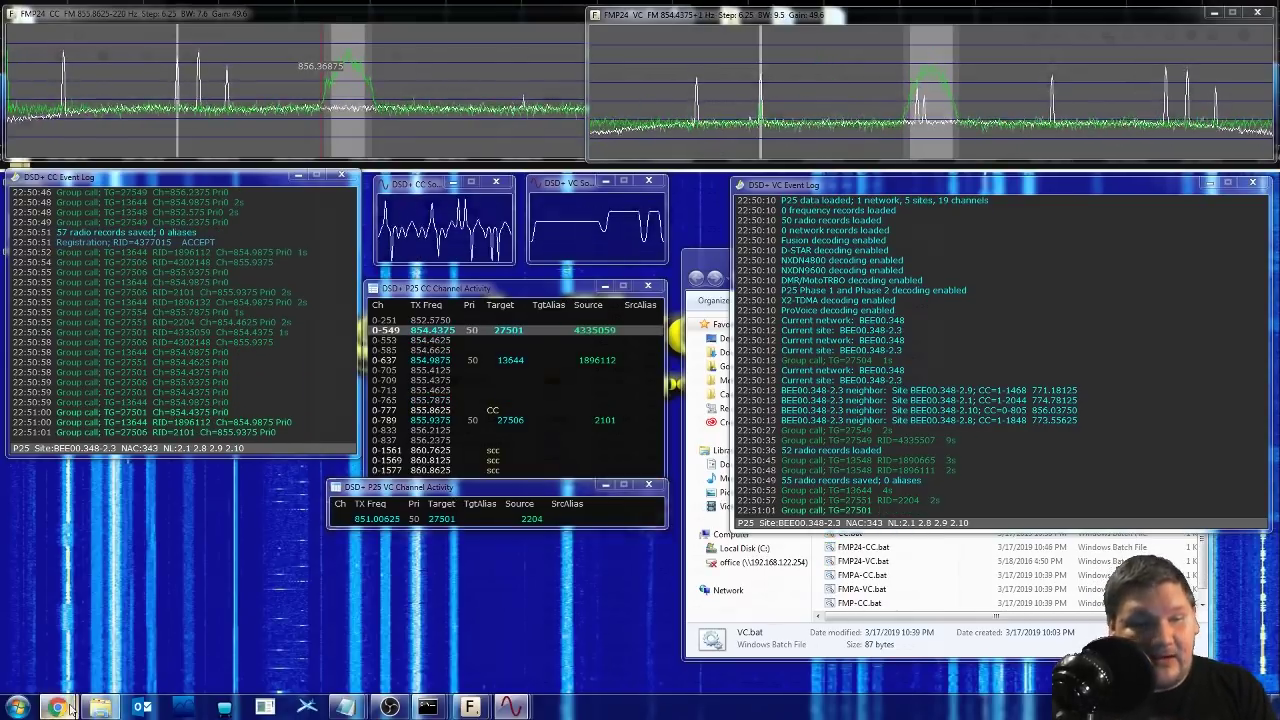
- Switch to Chrome and save Ohio MARCS-IP's DSD formatted sites and talkgroup files as DSDPlus.sites and DSDPlus.groups in the DSDPlus1p101 folder
mouse_move(68, 708)
left_click(230, 628)
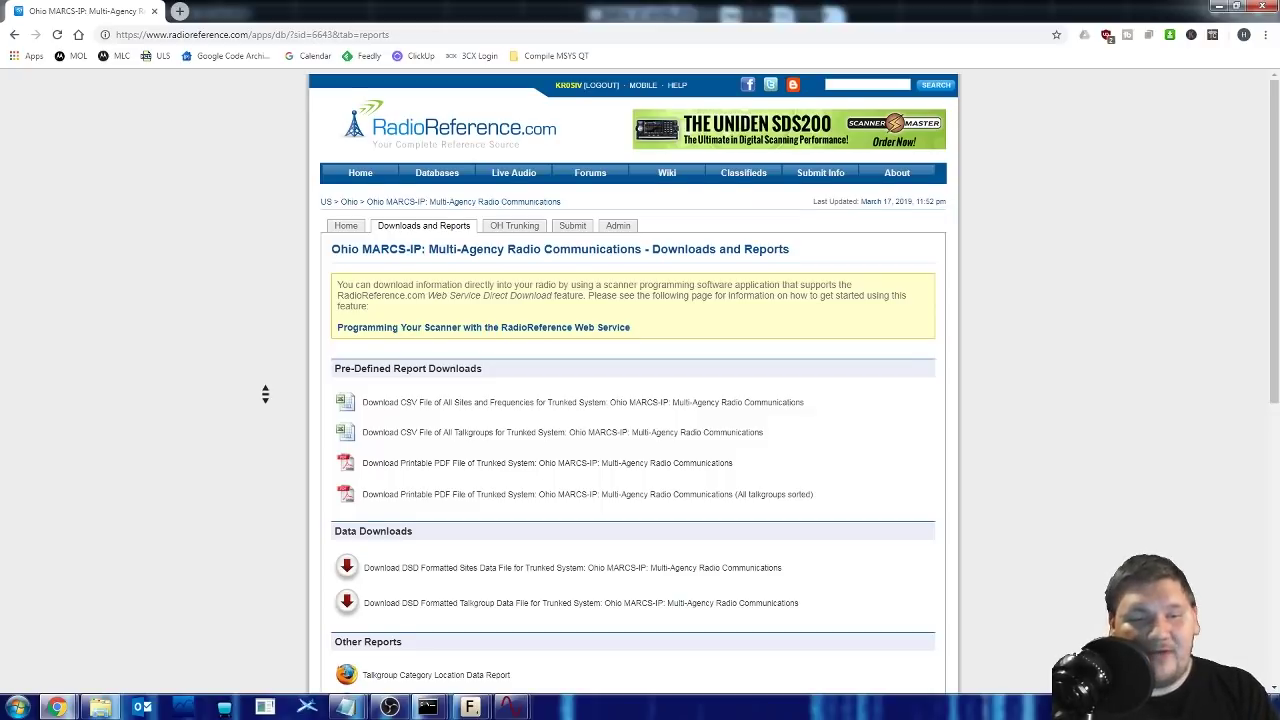
scroll(265, 394, "down", 5)
scroll(265, 394, "up", 3)
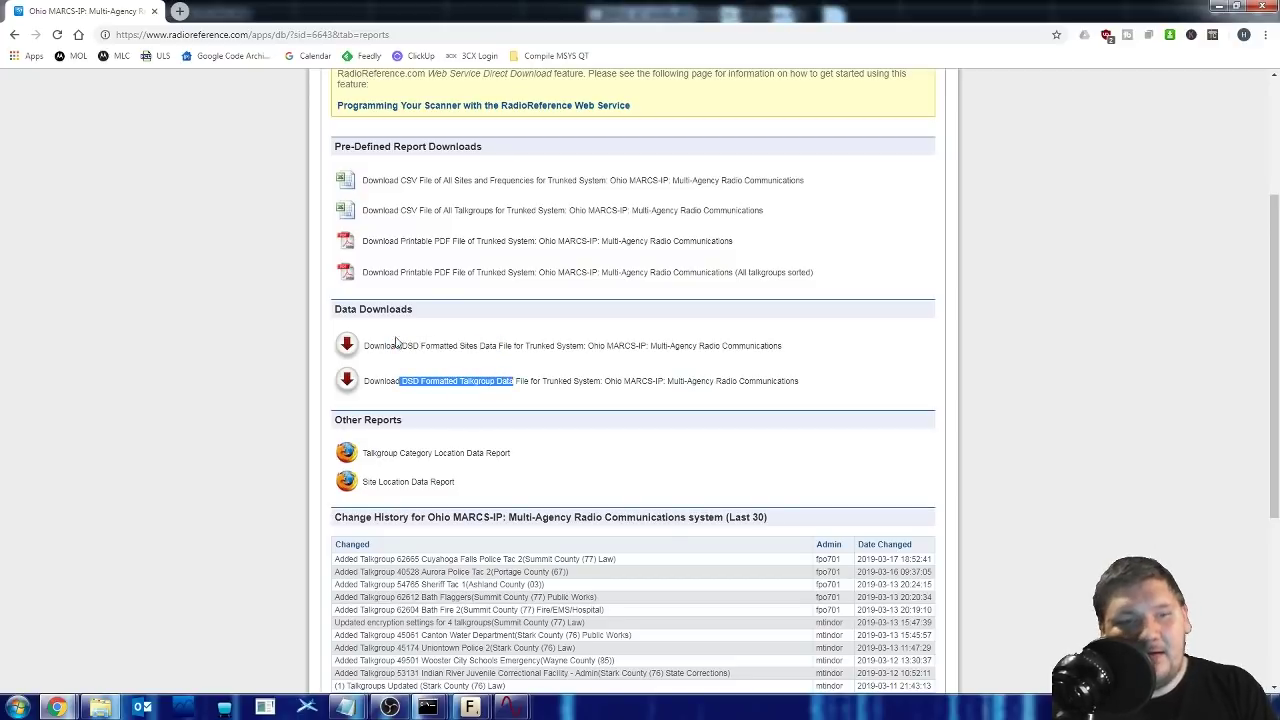
left_click(347, 345)
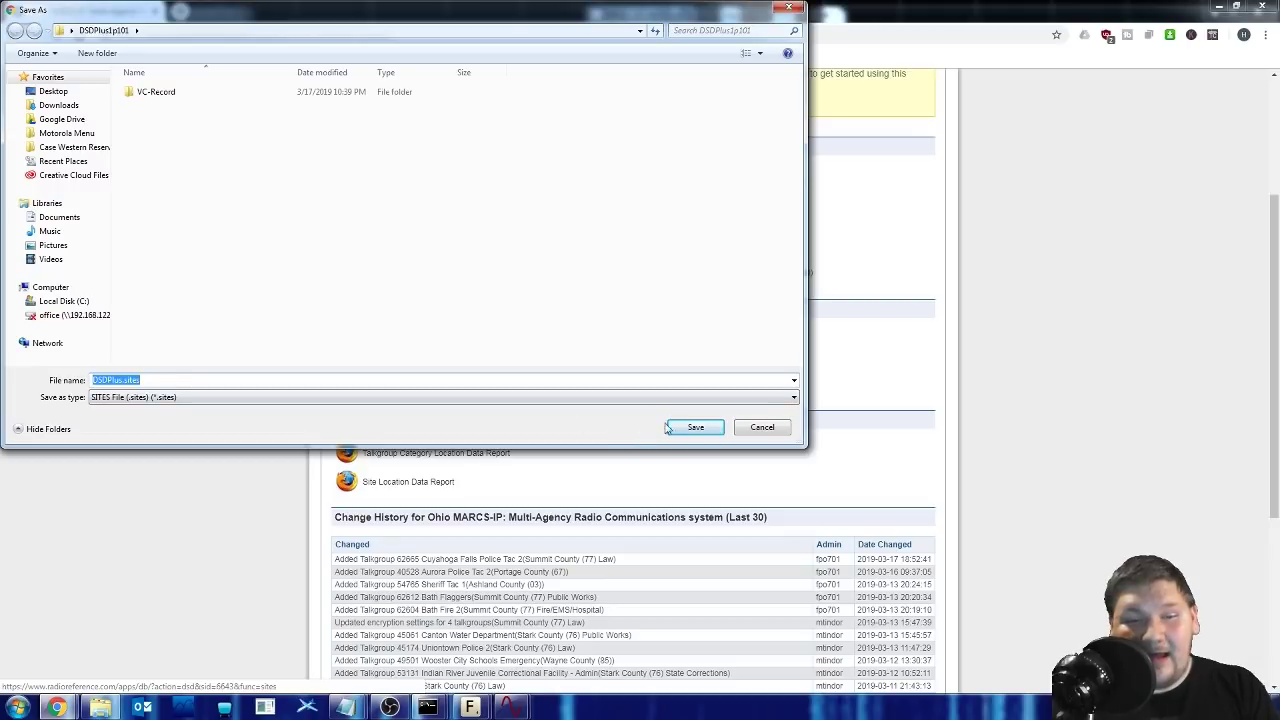
left_click(695, 427)
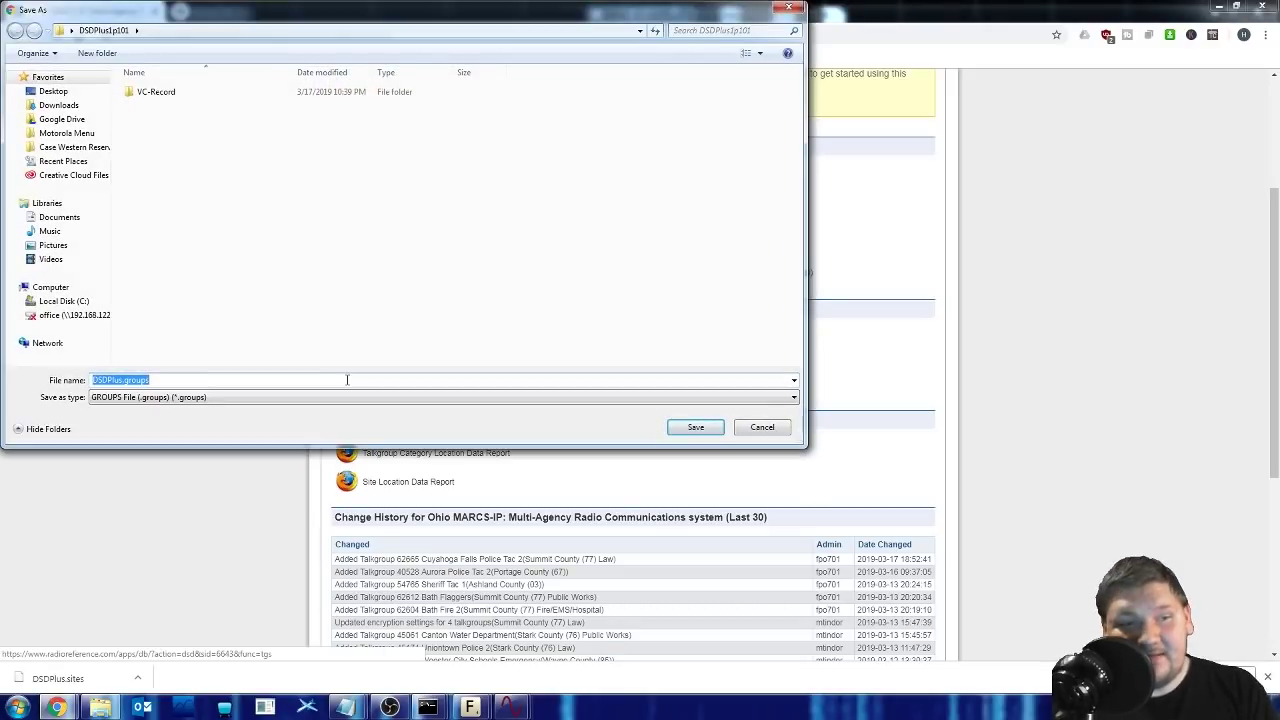
left_click(699, 430)
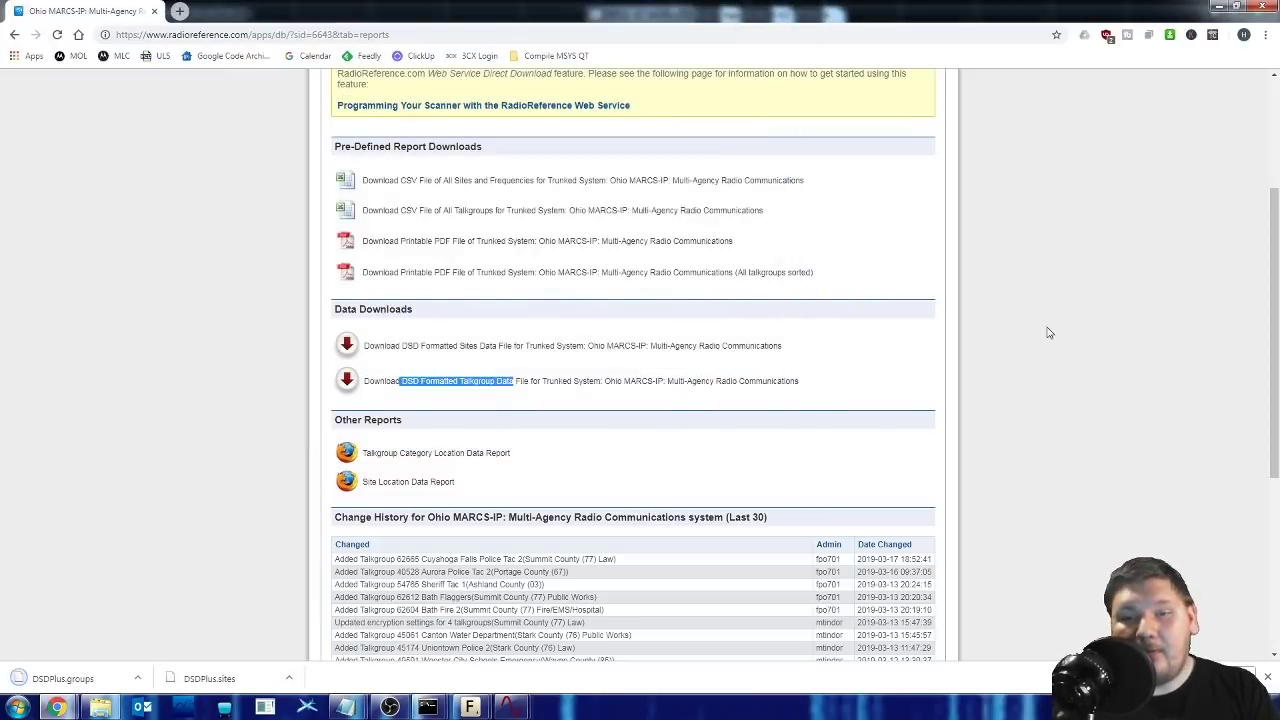
left_click(1218, 7)
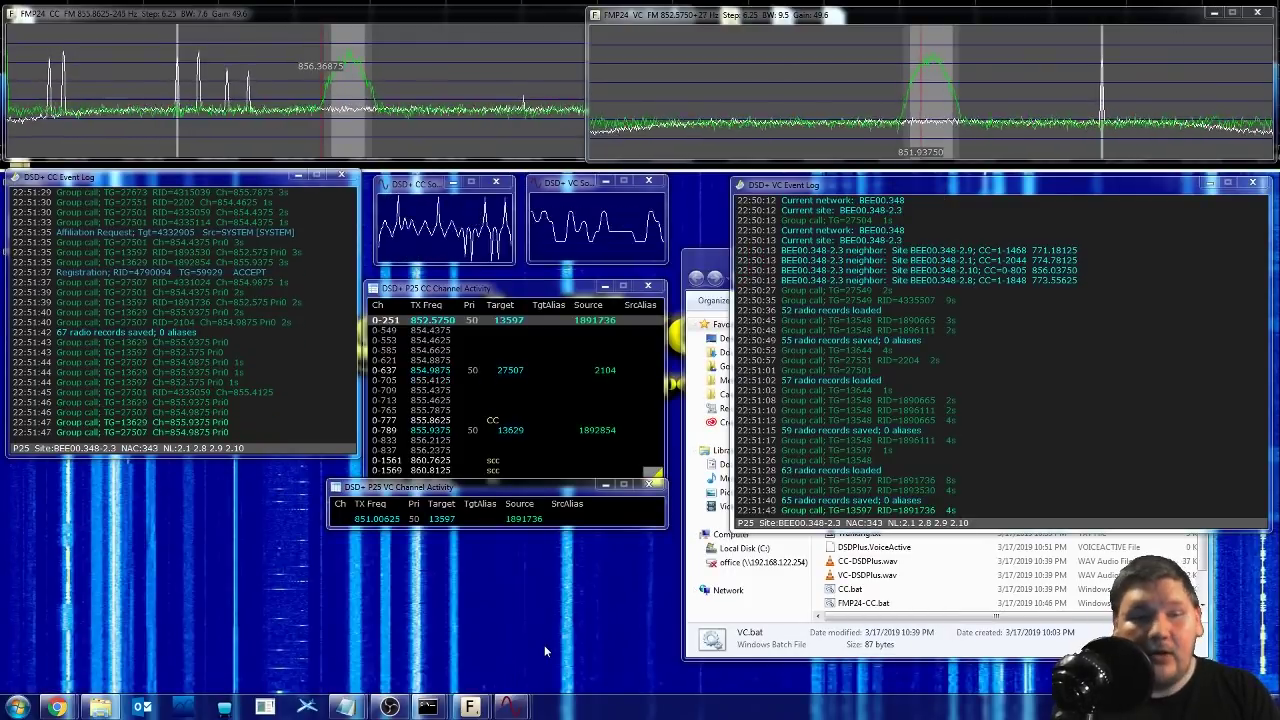